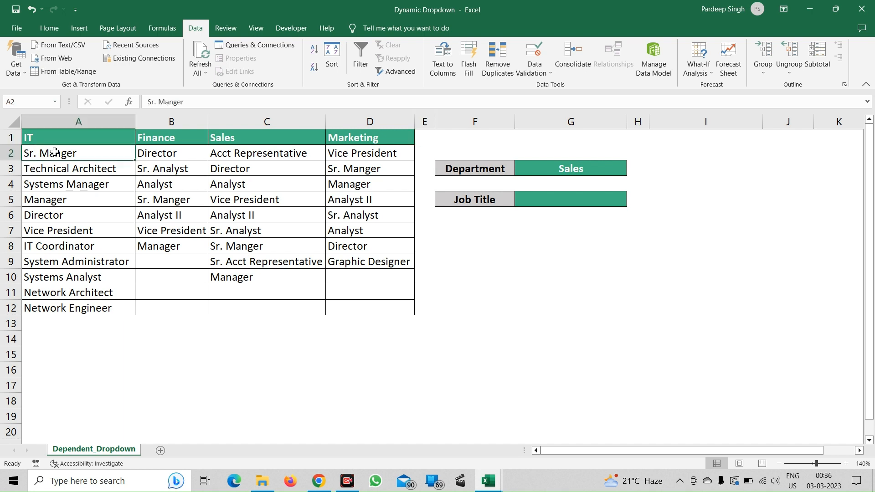
pyautogui.press('Down')
pyautogui.press('Down')
pyautogui.press('Down')
pyautogui.press('Down')
pyautogui.press('Down')
pyautogui.press('Down')
pyautogui.press('Down')
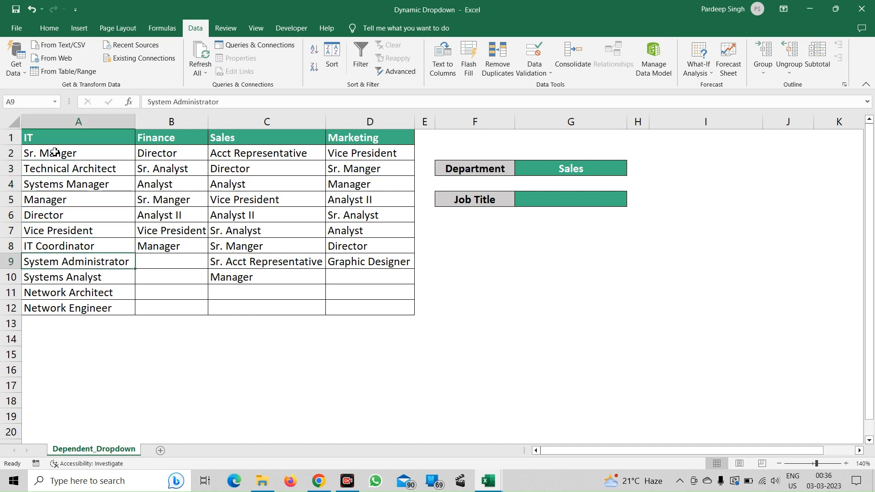
# Choose Finance as the Department in cell G3 and select the empty Job Title cell.
pyautogui.click(532, 166)
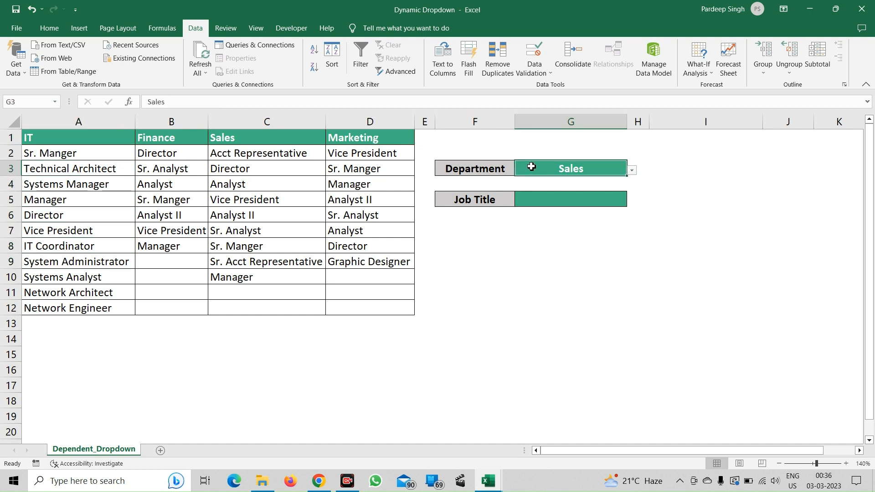
pyautogui.click(632, 170)
pyautogui.click(609, 183)
pyautogui.click(564, 200)
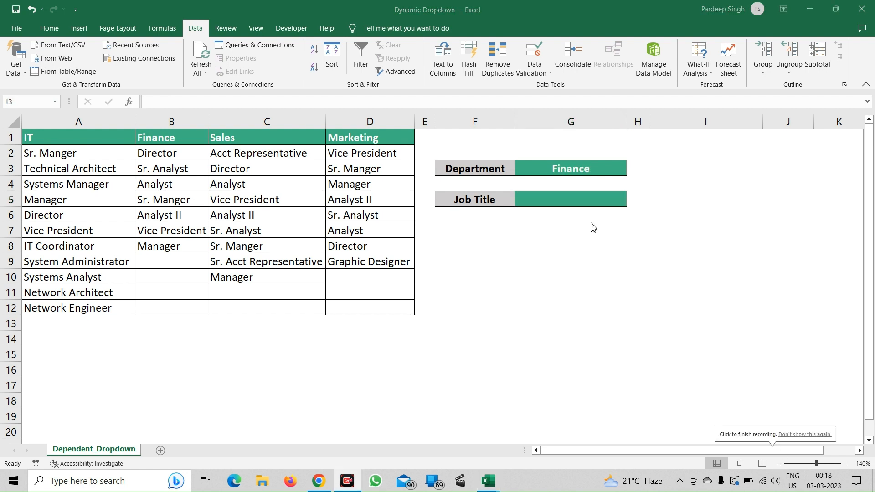
pyautogui.click(685, 165)
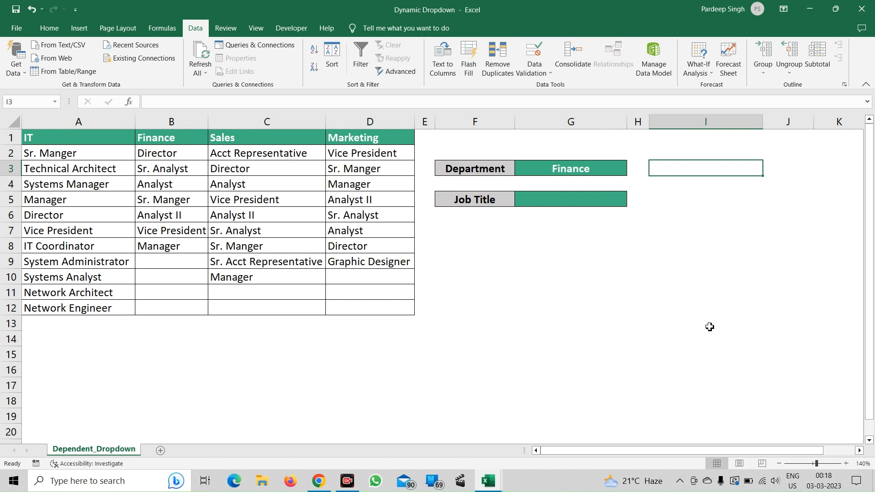
pyautogui.press('Down')
pyautogui.press('Down')
pyautogui.press('Down')
pyautogui.press('Down')
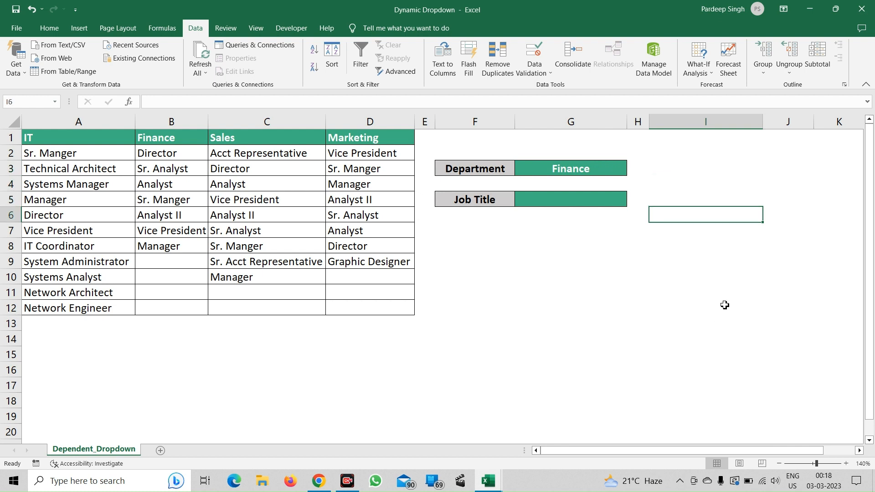
# Begin an INDEX formula in cell I3 with the absolute range $A$2:$D$12 as its array.
pyautogui.click(697, 176)
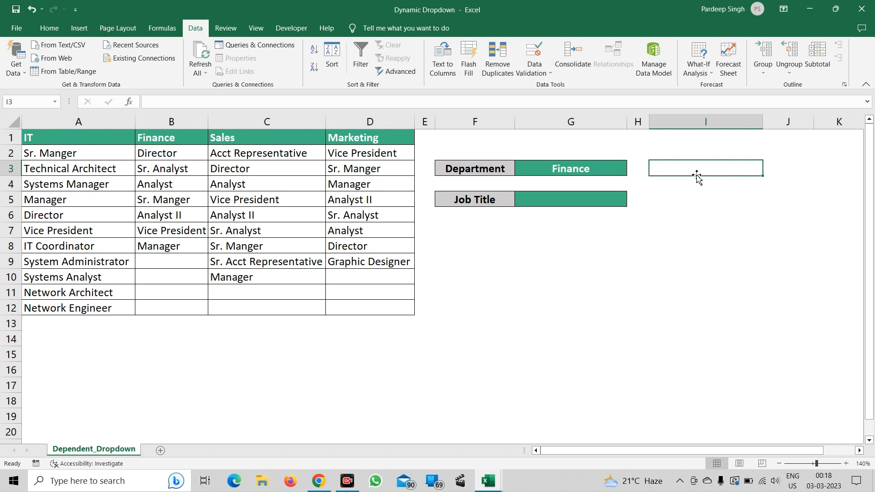
pyautogui.write('=ind')
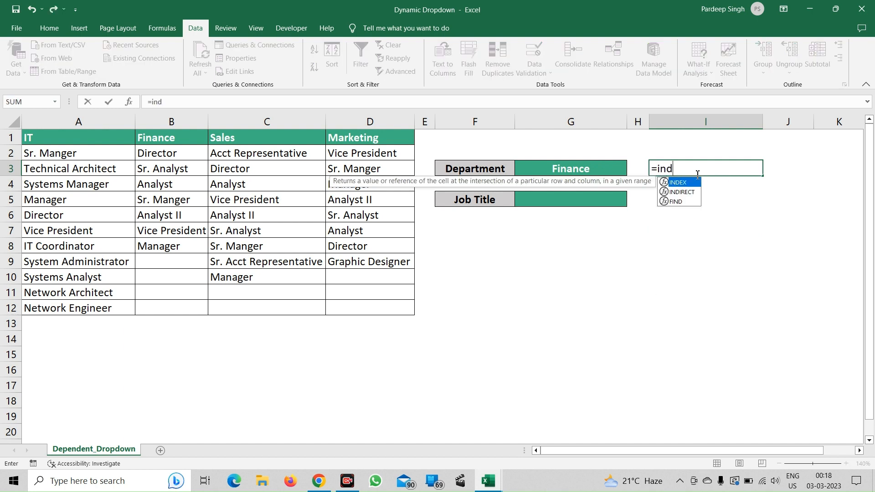
pyautogui.press('Tab')
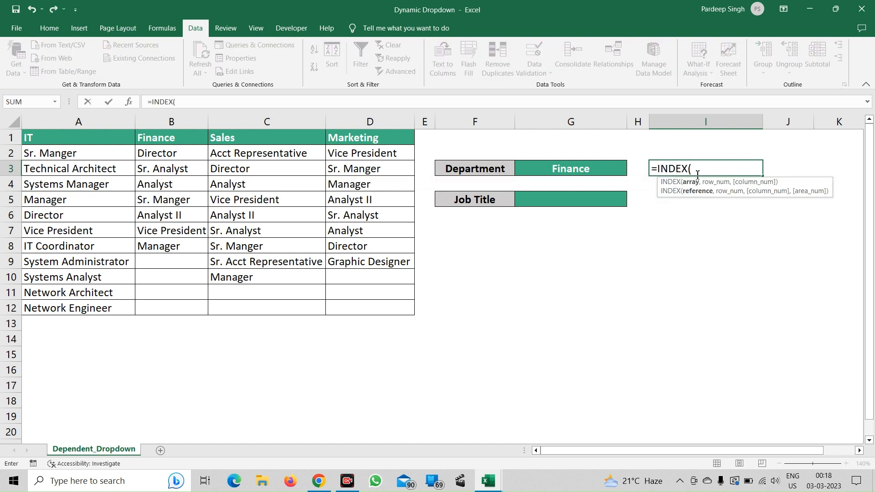
pyautogui.click(88, 158)
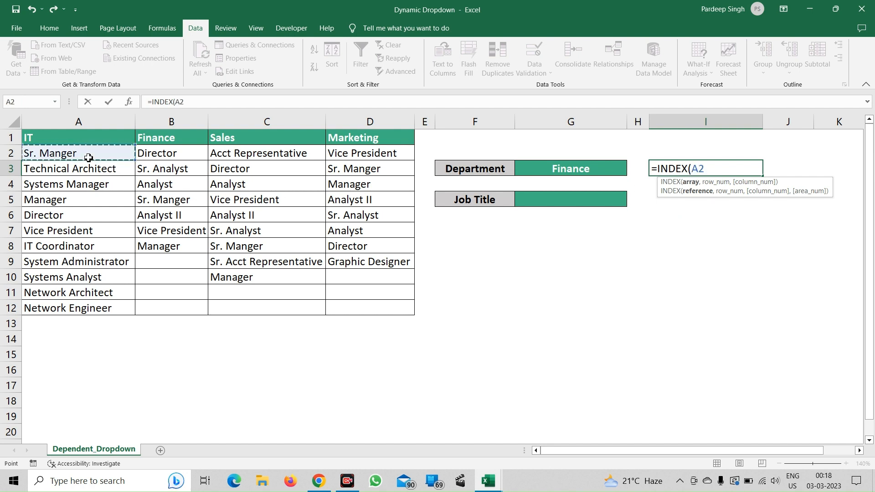
pyautogui.hotkey('ctrl', 'shift', 'Right')
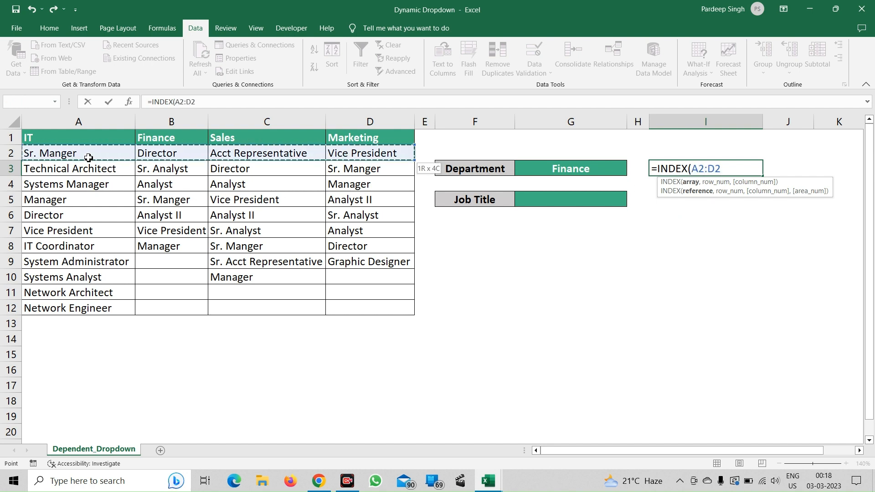
pyautogui.hotkey('ctrl', 'shift', 'Down')
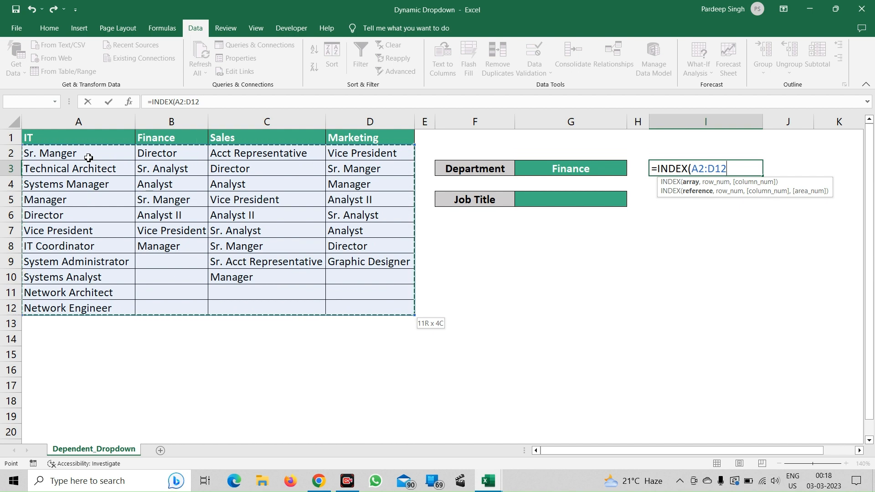
pyautogui.press('F4')
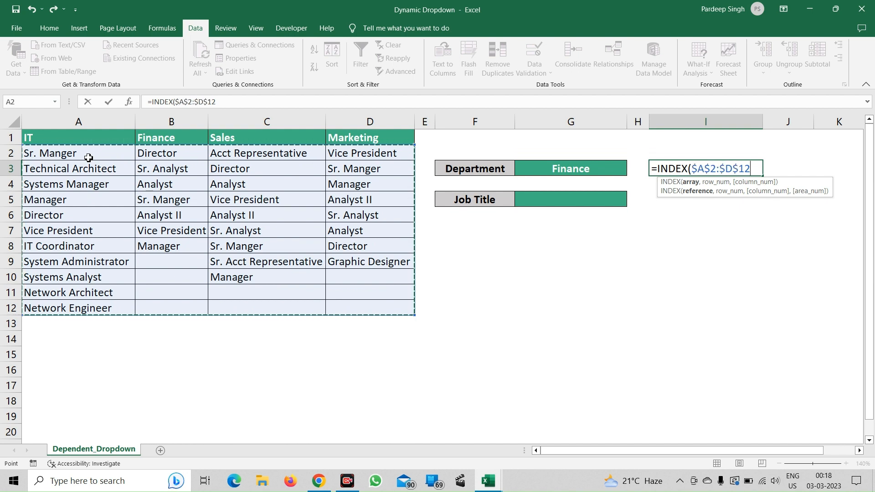
pyautogui.write(',')
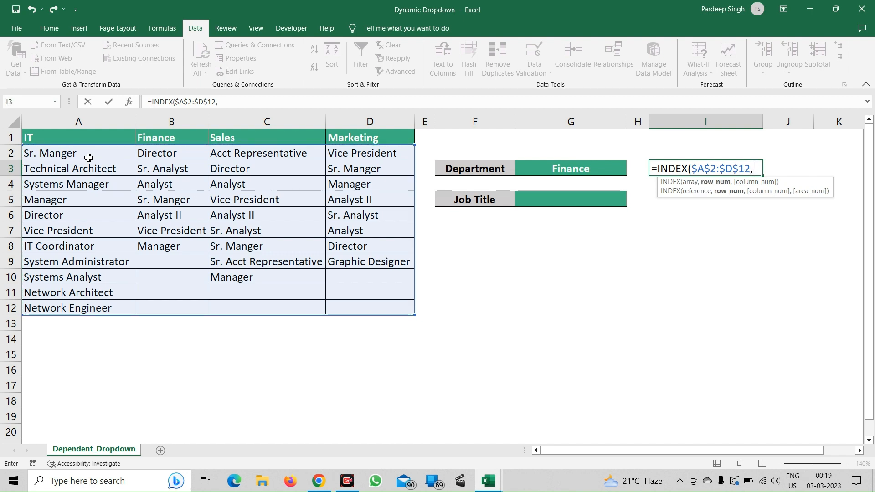
pyautogui.write('row')
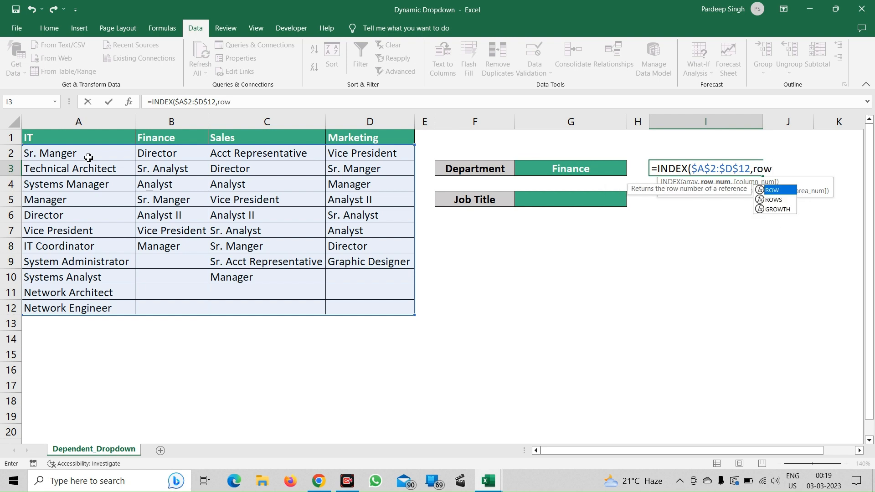
pyautogui.write('(')
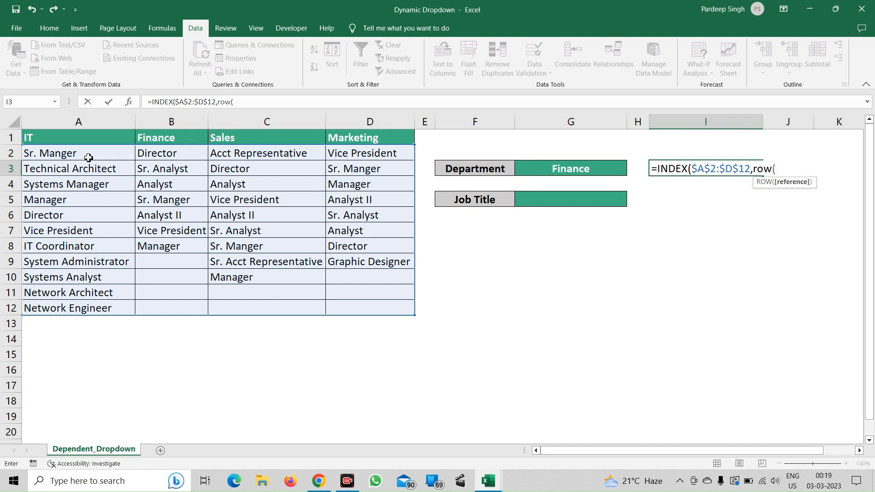
pyautogui.write('a1')
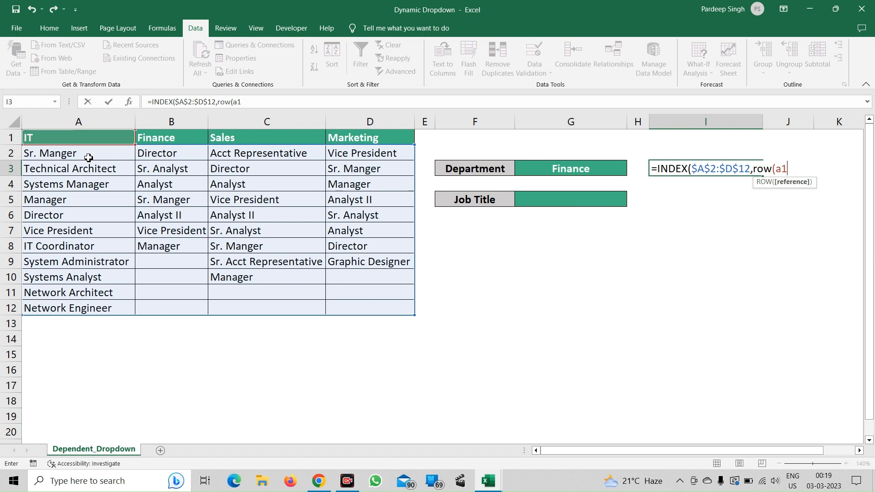
pyautogui.write(')')
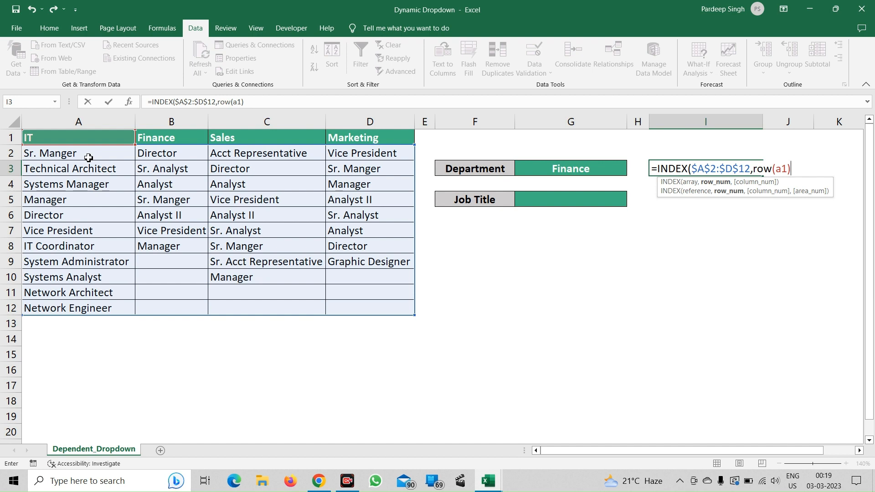
# Add ROW(A1) as the row number argument of the INDEX formula in I3.
pyautogui.write(',')
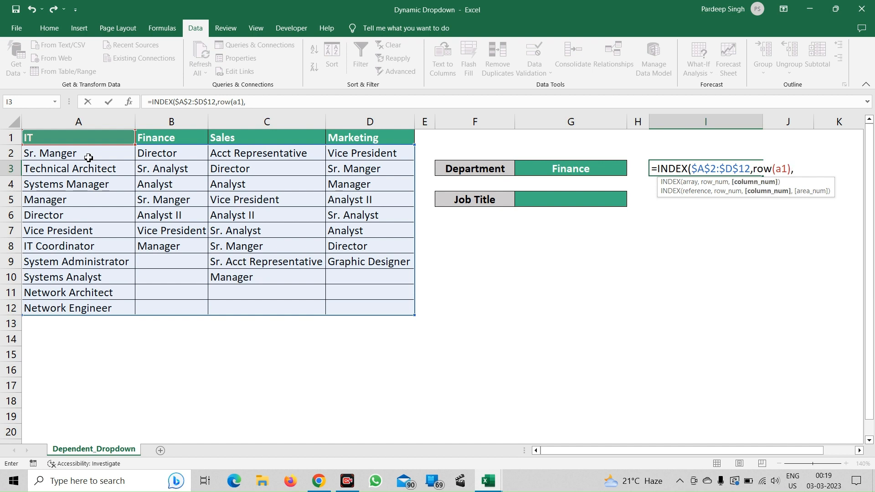
pyautogui.write('ma')
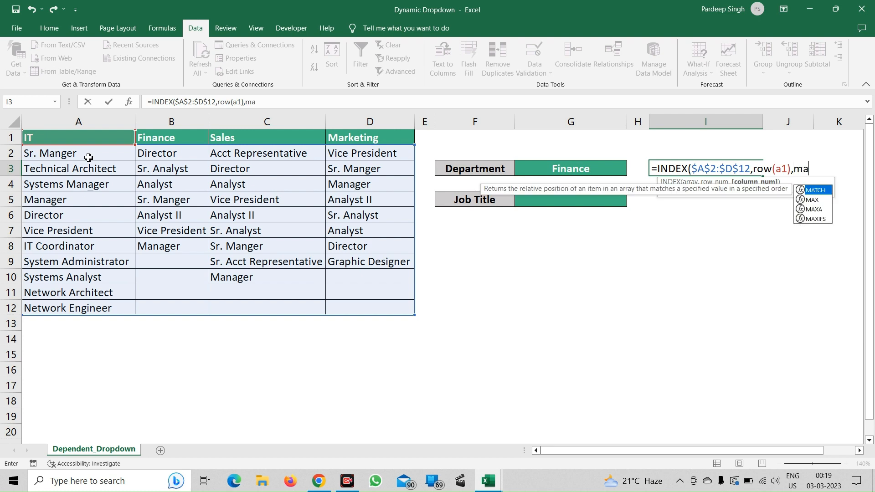
pyautogui.write('t')
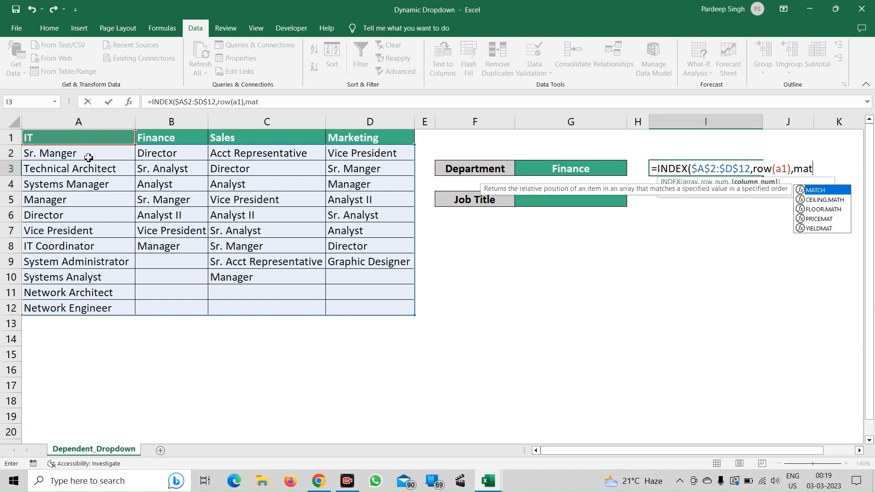
# Start a MATCH function as the INDEX column number, with the absolute Department cell $G$3 as lookup value.
pyautogui.press('Tab')
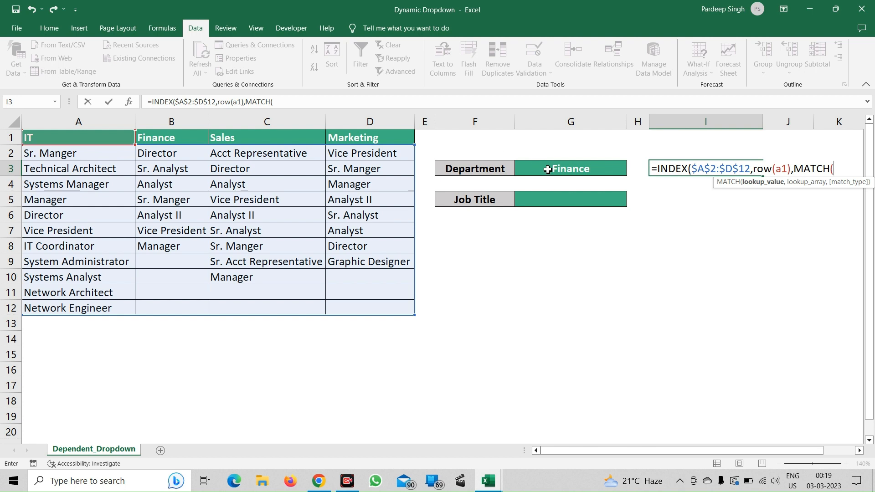
pyautogui.click(548, 170)
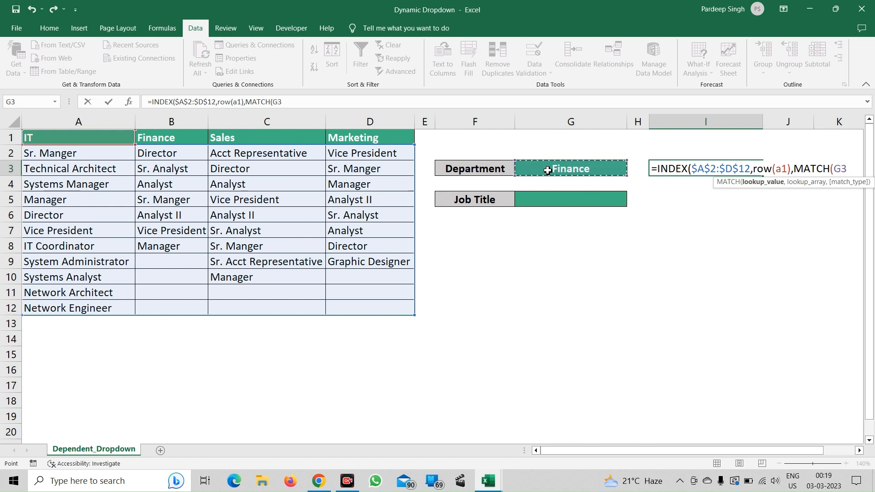
pyautogui.press('F4')
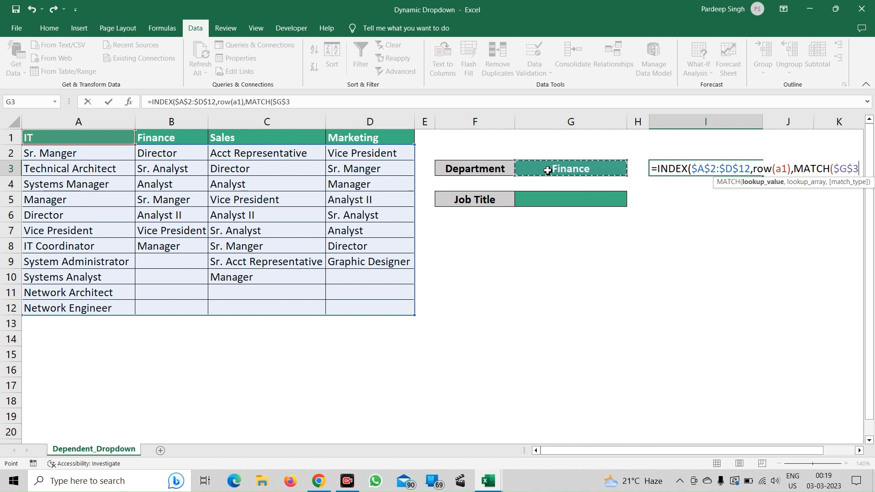
pyautogui.write(',')
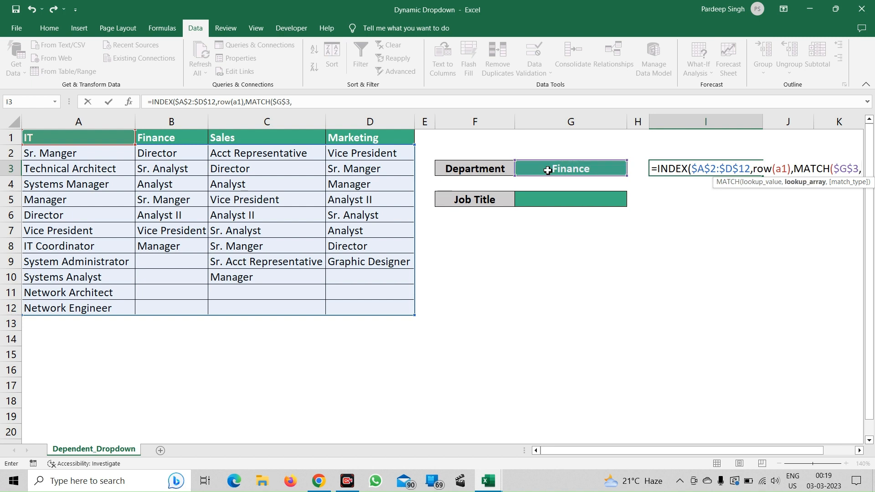
# Complete MATCH with the header range $A$1:$D$1 and match type 0, then close and enter the formula in I3.
pyautogui.click(90, 140)
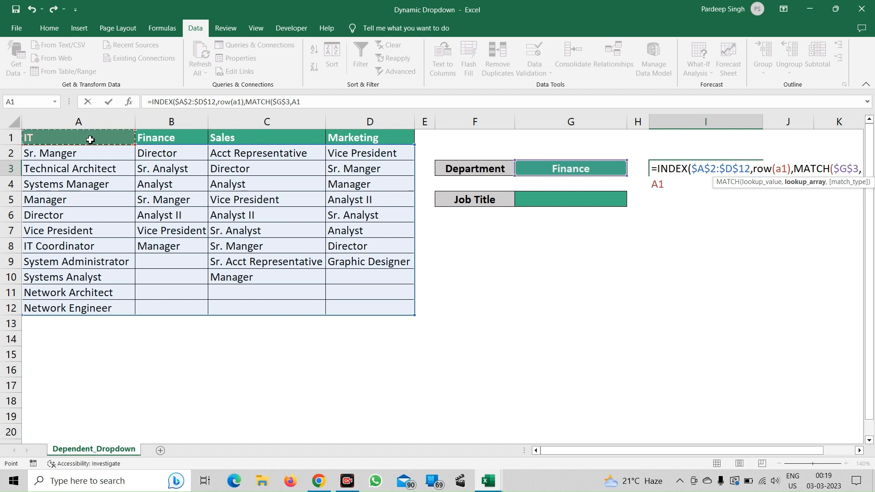
pyautogui.hotkey('shift', 'Right')
pyautogui.hotkey('shift', 'Right')
pyautogui.hotkey('shift', 'Right')
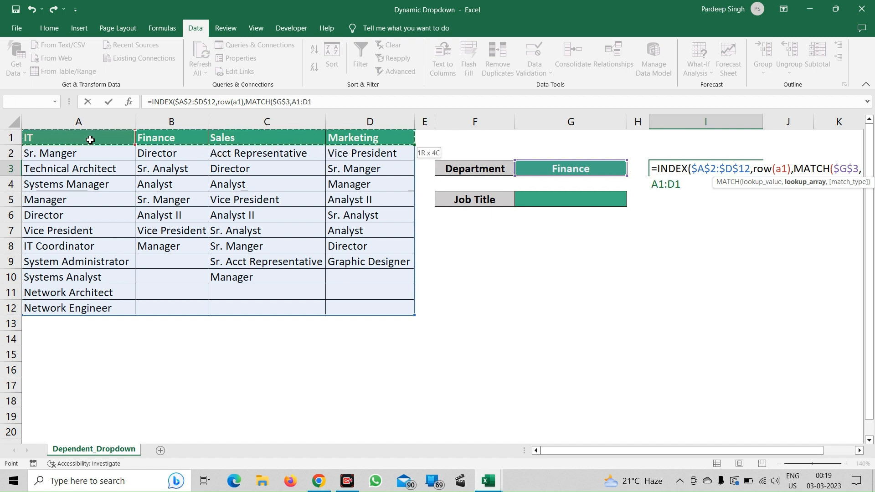
pyautogui.press('F4')
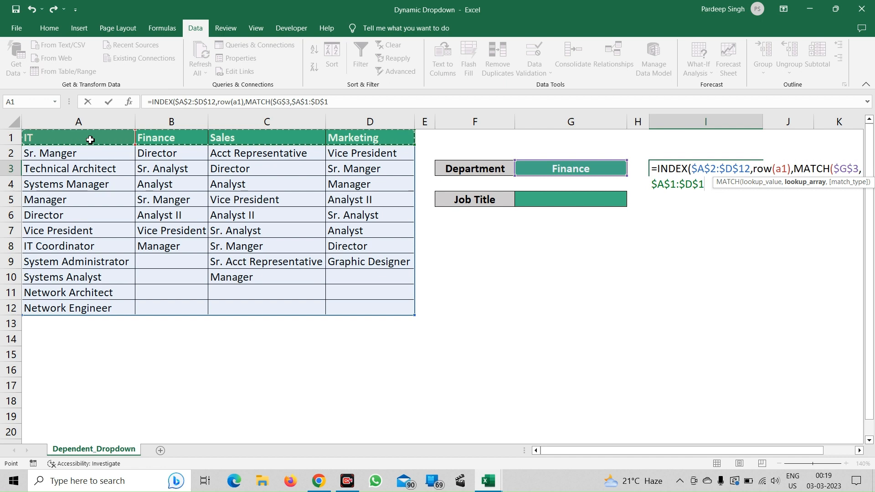
pyautogui.write(',0')
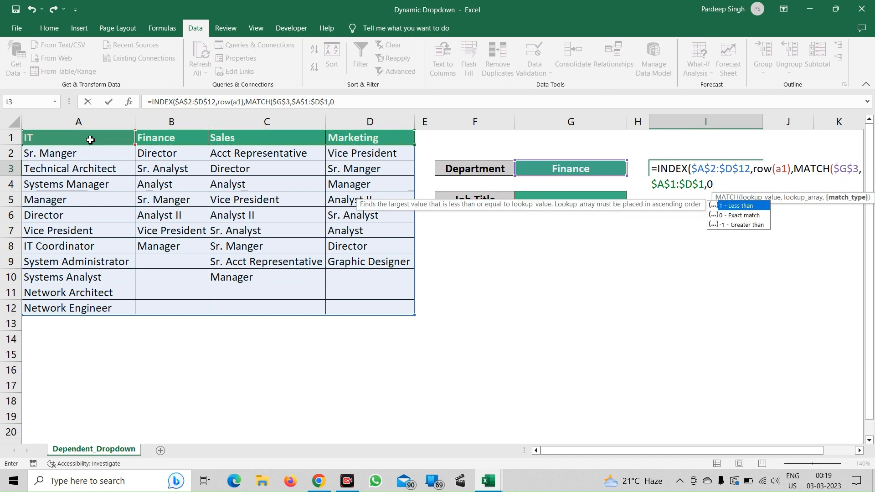
pyautogui.write(')')
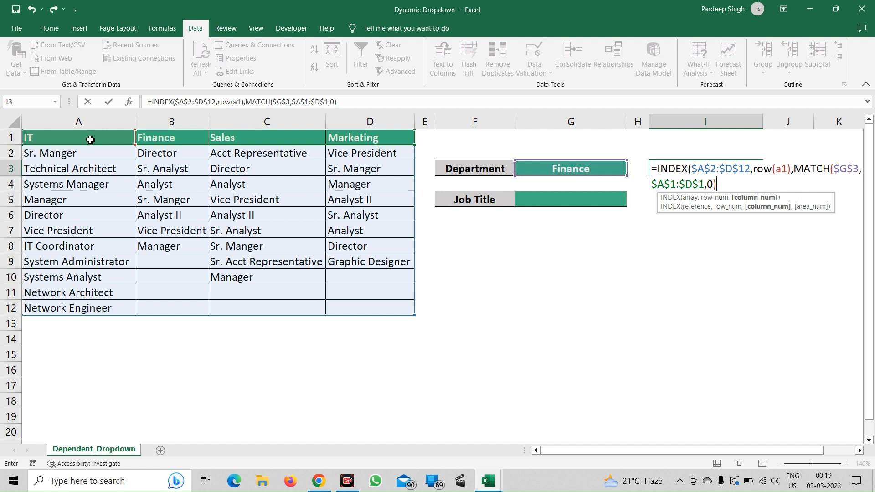
pyautogui.write(')')
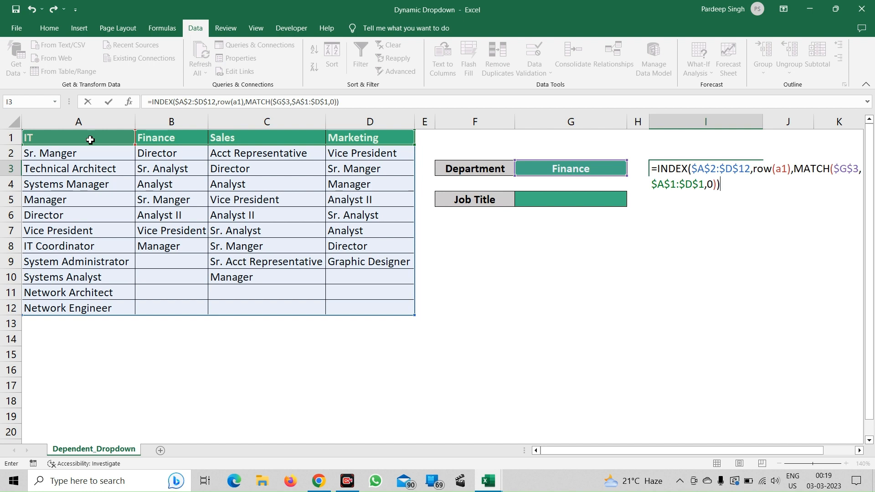
pyautogui.press('Return')
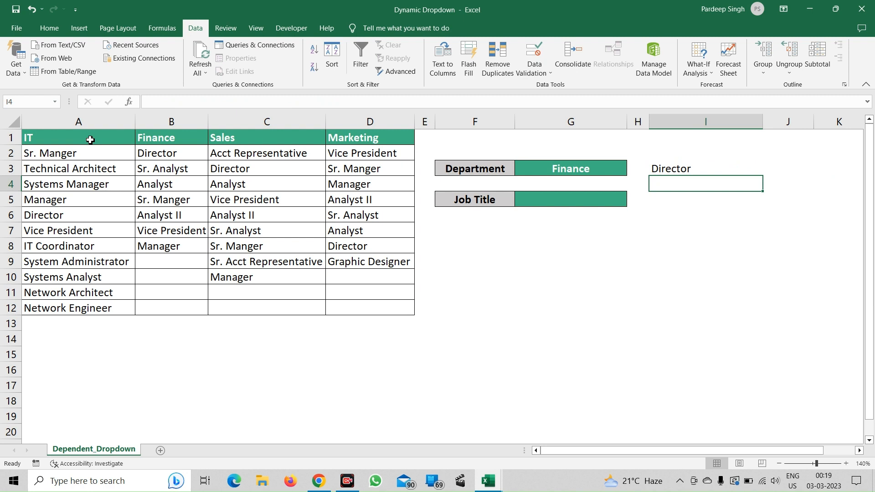
# Fill the INDEX formula down from I3 through I19 and reselect cell I3.
pyautogui.press('Up')
pyautogui.hotkey('shift', 'Down')
pyautogui.hotkey('shift', 'Down')
pyautogui.hotkey('shift', 'Down')
pyautogui.hotkey('shift', 'Down')
pyautogui.hotkey('shift', 'Down')
pyautogui.hotkey('shift', 'Down')
pyautogui.hotkey('shift', 'Down')
pyautogui.hotkey('shift', 'Down')
pyautogui.hotkey('shift', 'Down')
pyautogui.hotkey('shift', 'Down')
pyautogui.hotkey('shift', 'Down')
pyautogui.hotkey('shift', 'Down')
pyautogui.hotkey('shift', 'Down')
pyautogui.hotkey('shift', 'Down')
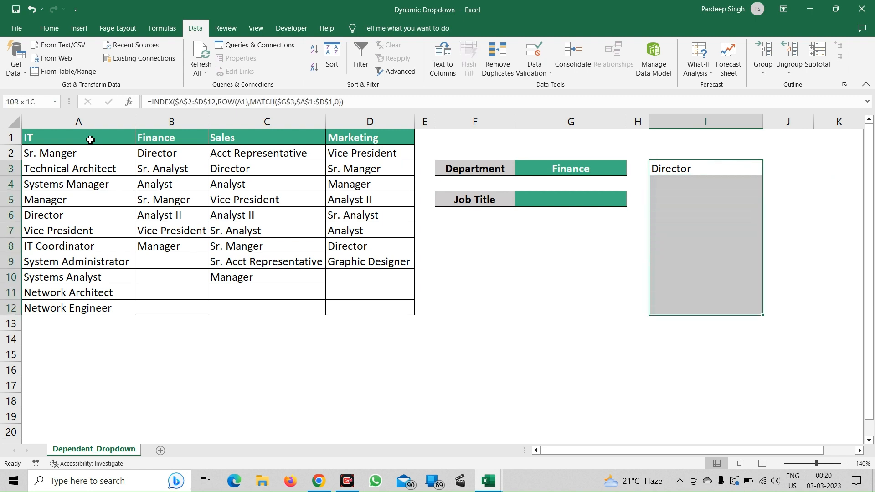
pyautogui.hotkey('shift', 'Down')
pyautogui.hotkey('shift', 'Down')
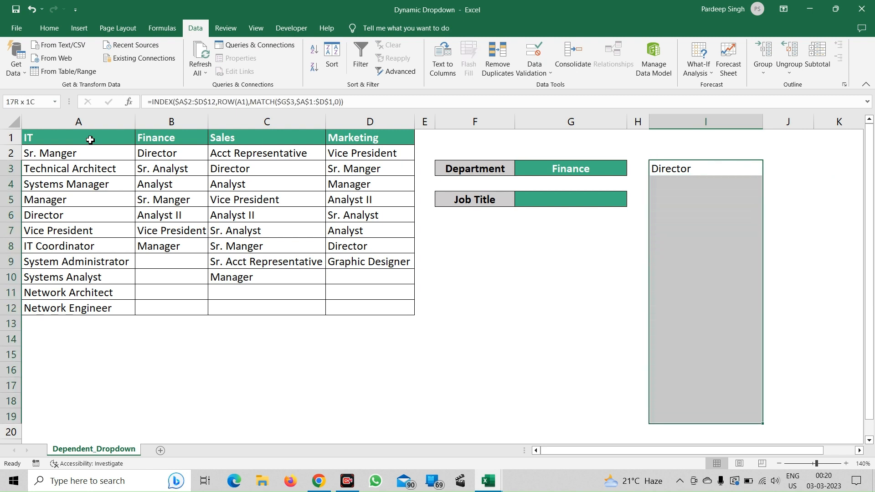
pyautogui.hotkey('ctrl', 'd')
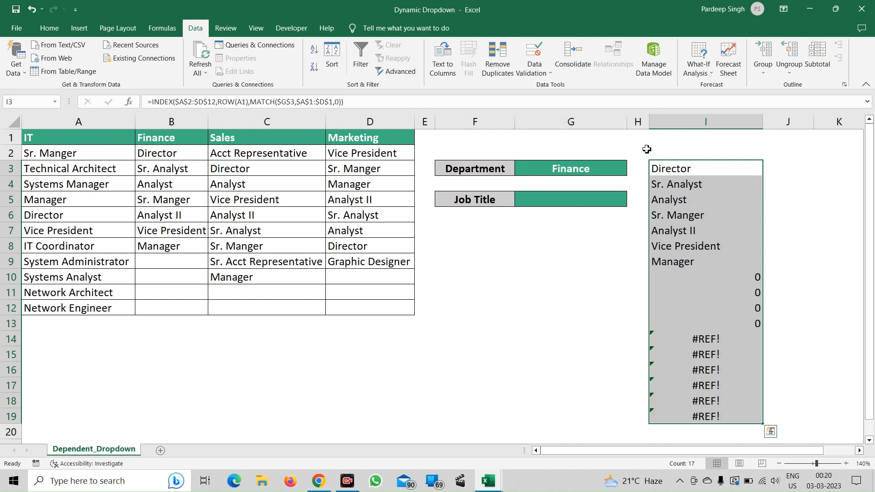
pyautogui.click(676, 170)
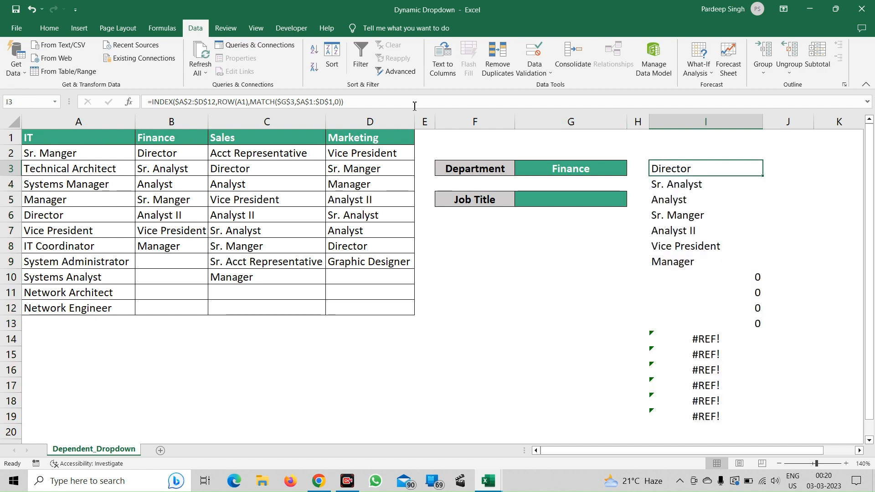
# Wrap the INDEX formula in I3 in IFERROR, with an empty string "" as the value if error.
pyautogui.click(152, 101)
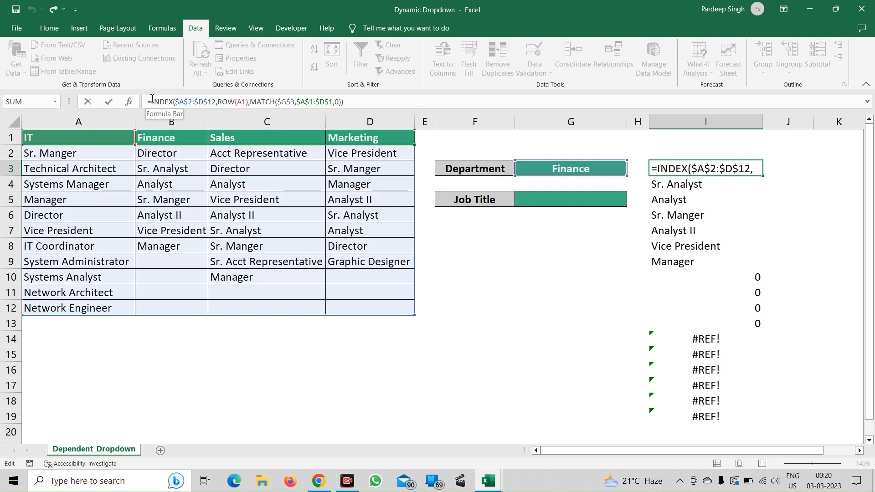
pyautogui.write('if')
pyautogui.press('Down')
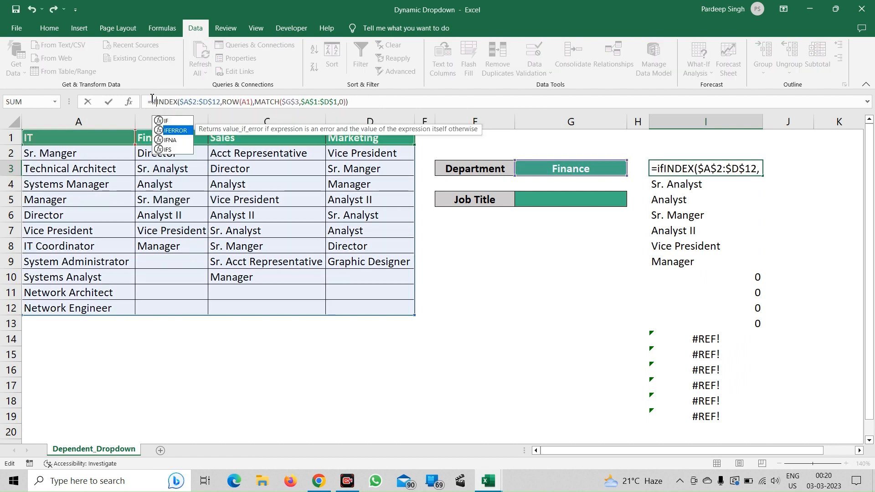
pyautogui.press('Tab')
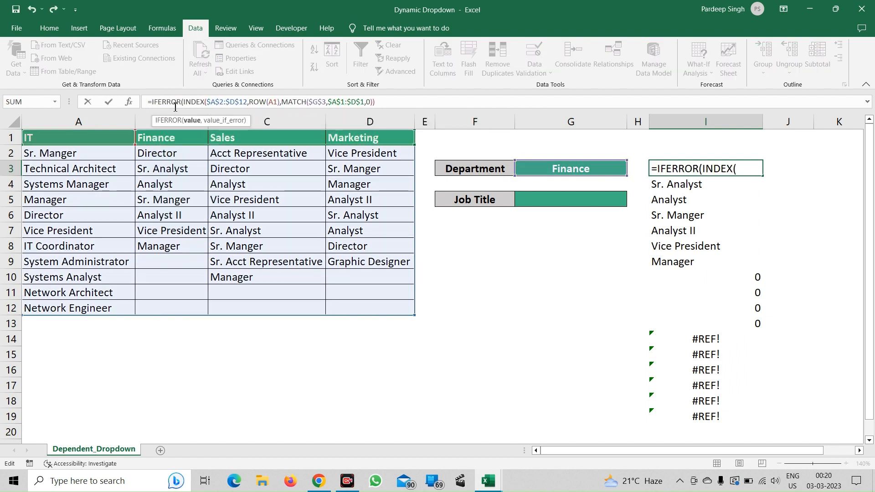
pyautogui.click(403, 101)
pyautogui.write(',"')
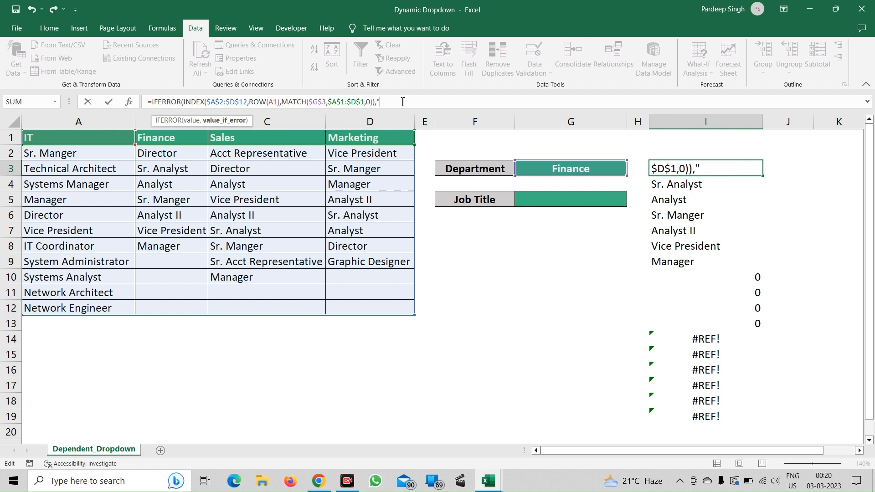
pyautogui.write('")')
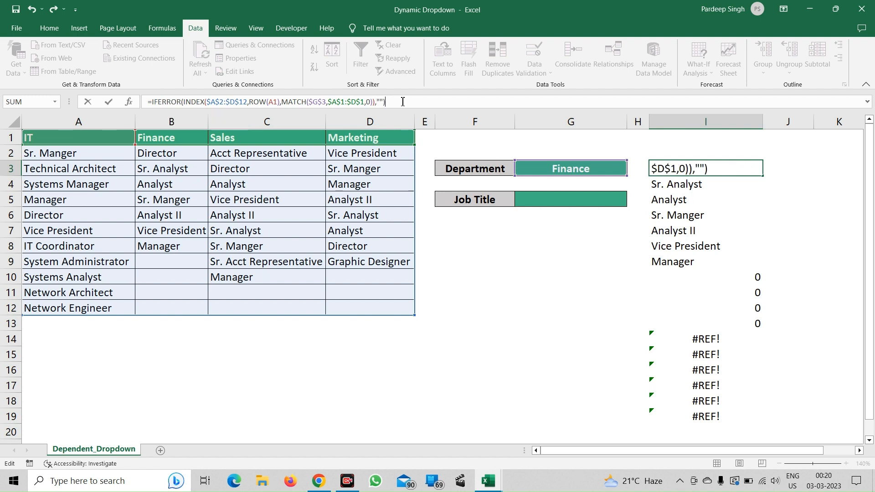
pyautogui.press('Return')
# Fill the IFERROR formula down from I3 through I19.
pyautogui.press('Up')
pyautogui.hotkey('ctrl', 'shift', 'Down')
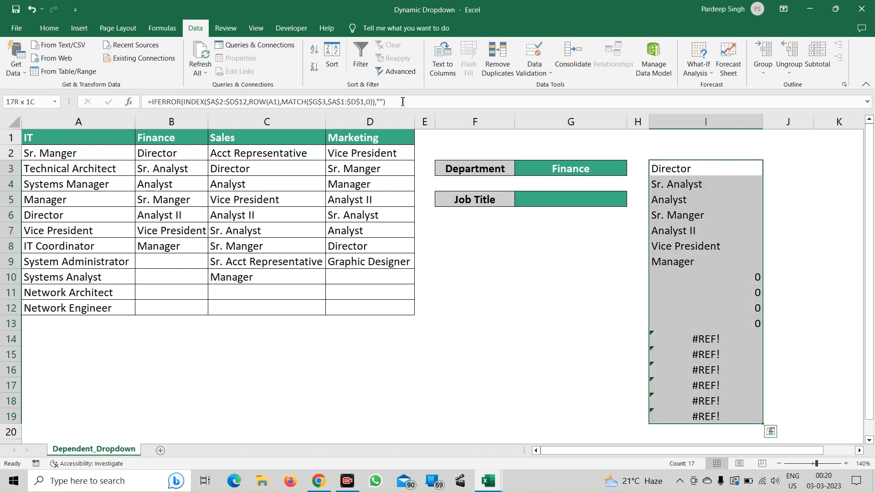
pyautogui.hotkey('ctrl', 'd')
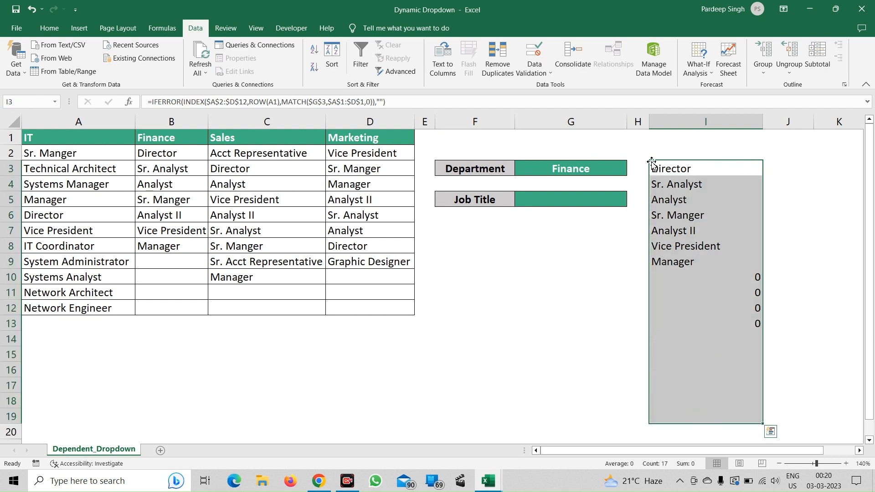
pyautogui.click(707, 144)
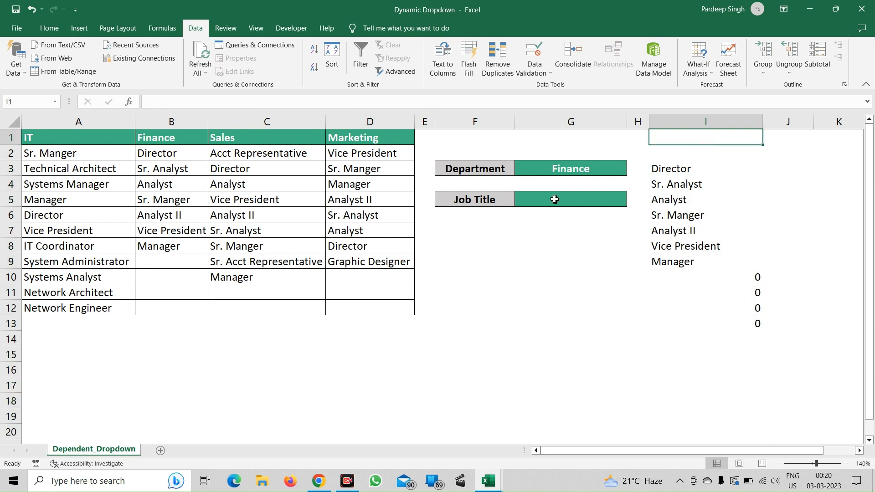
# Test the helper list by choosing IT as the Department in G3, followed by Sales.
pyautogui.click(574, 175)
pyautogui.click(632, 170)
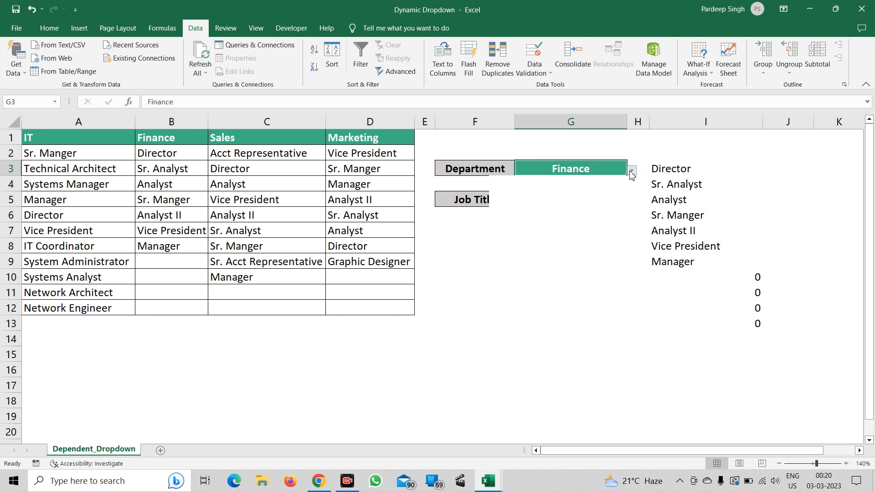
pyautogui.click(597, 181)
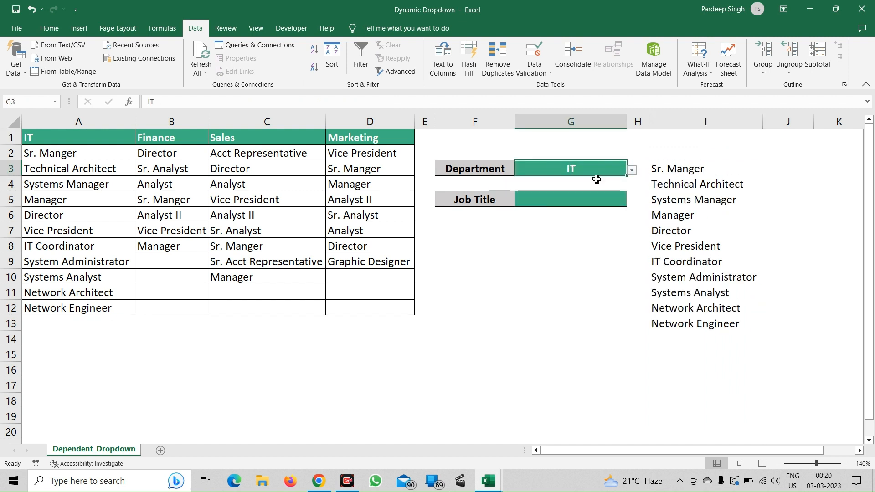
pyautogui.click(632, 170)
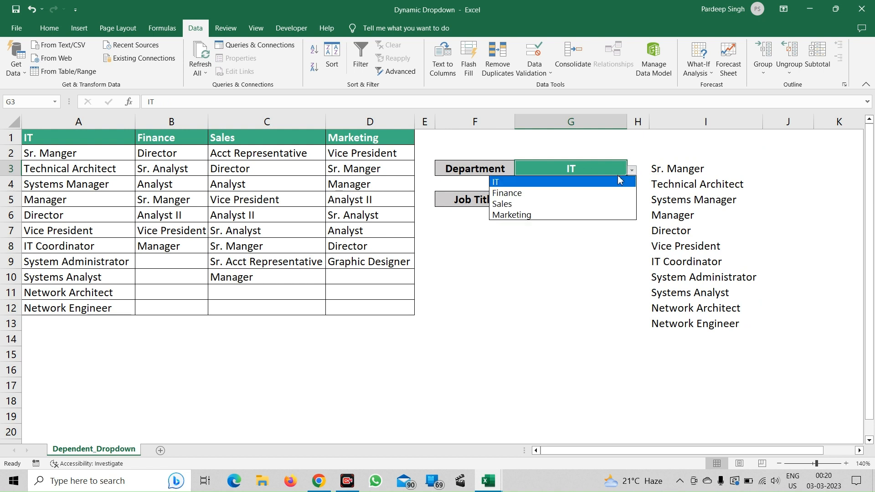
pyautogui.click(565, 204)
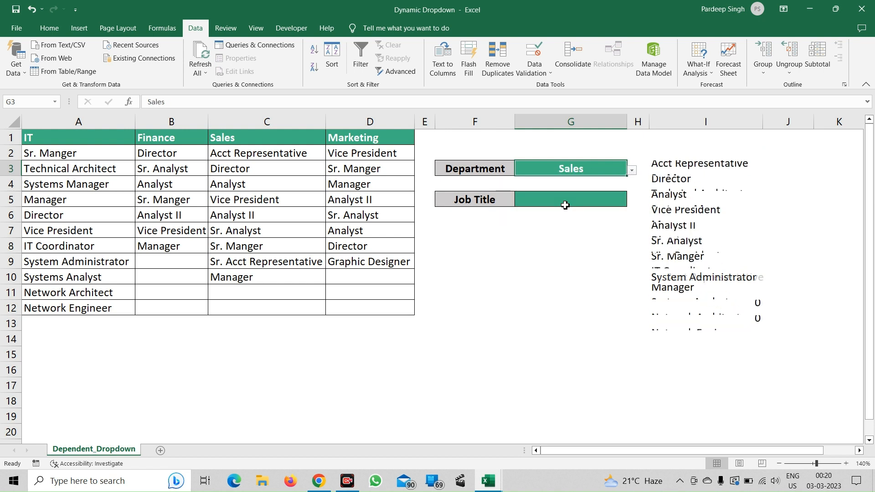
pyautogui.click(491, 274)
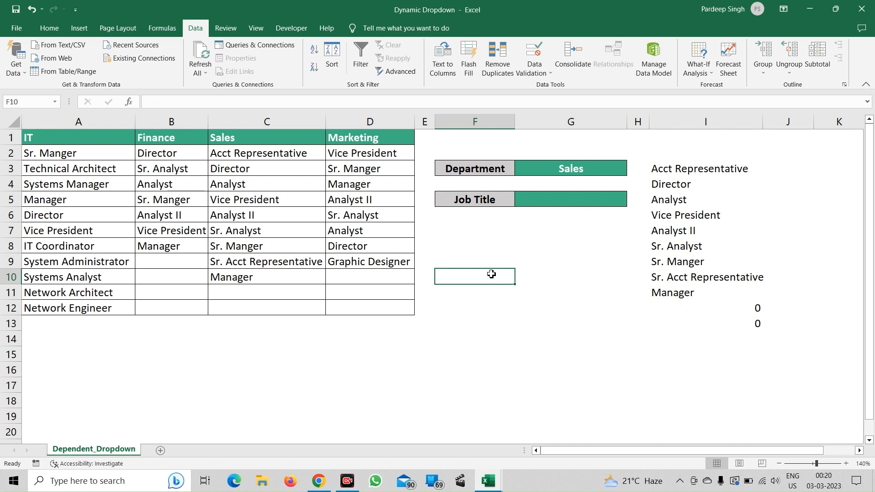
# Select the helper list from I3 through I19 to check its extent.
pyautogui.click(675, 177)
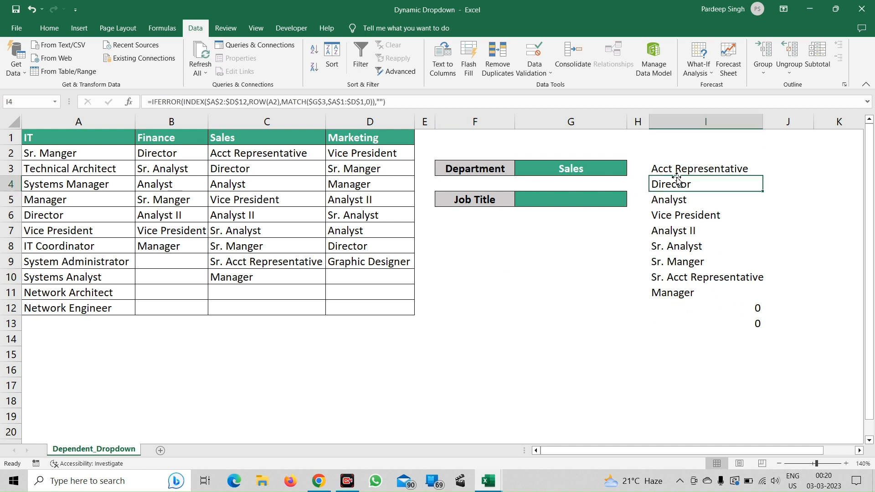
pyautogui.click(677, 175)
pyautogui.hotkey('ctrl', 'shift', 'Down')
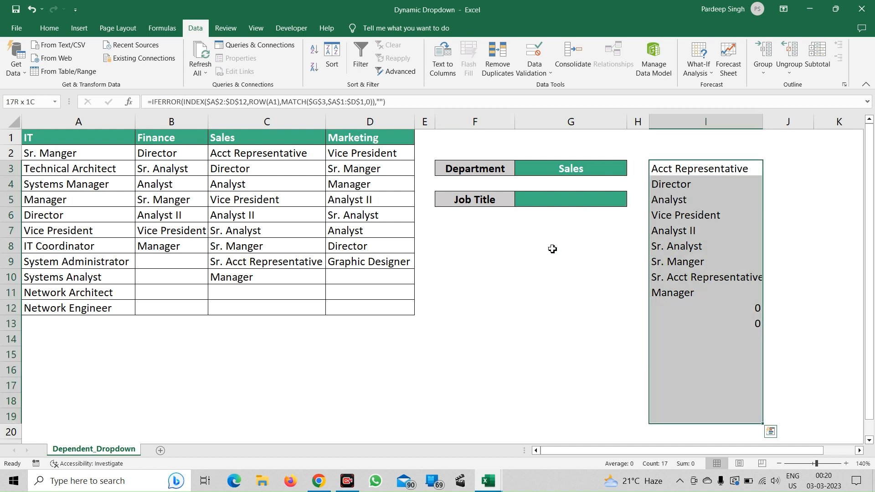
# Start an OFFSET formula in F9 with $I$3 as the reference, leaving the rows and cols arguments empty.
pyautogui.click(483, 256)
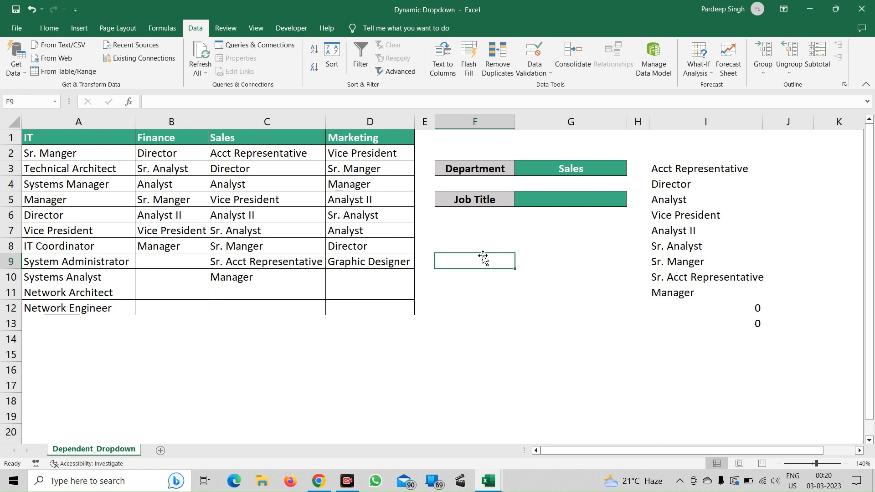
pyautogui.write('=off')
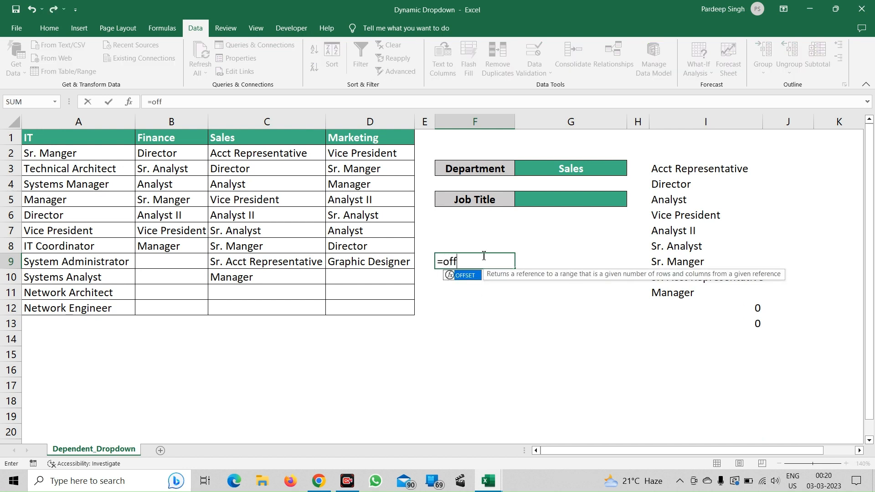
pyautogui.press('Tab')
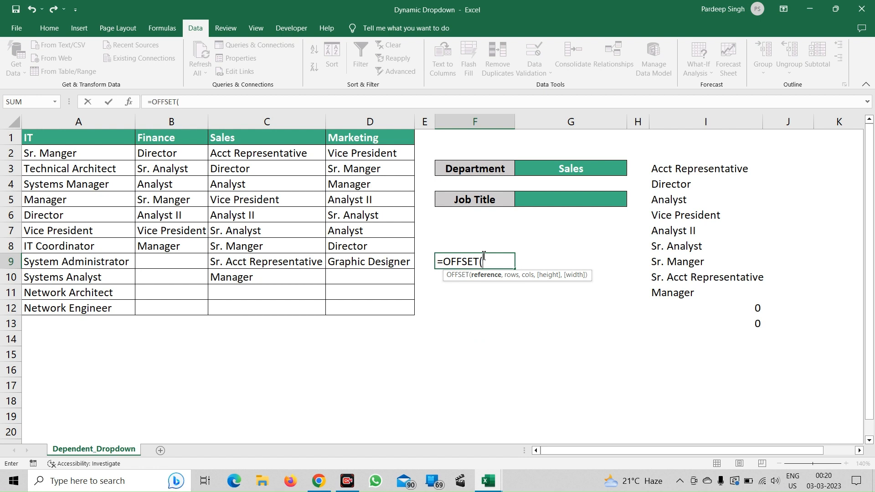
pyautogui.click(677, 169)
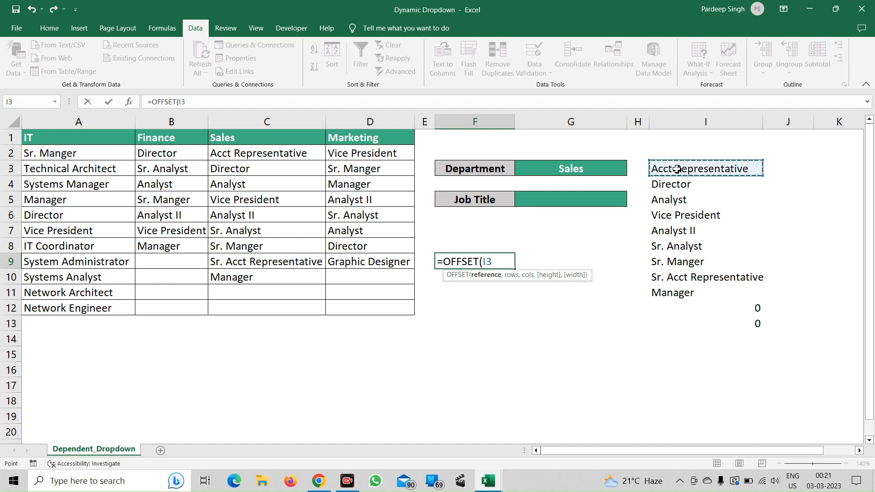
pyautogui.press('F4')
pyautogui.write(',')
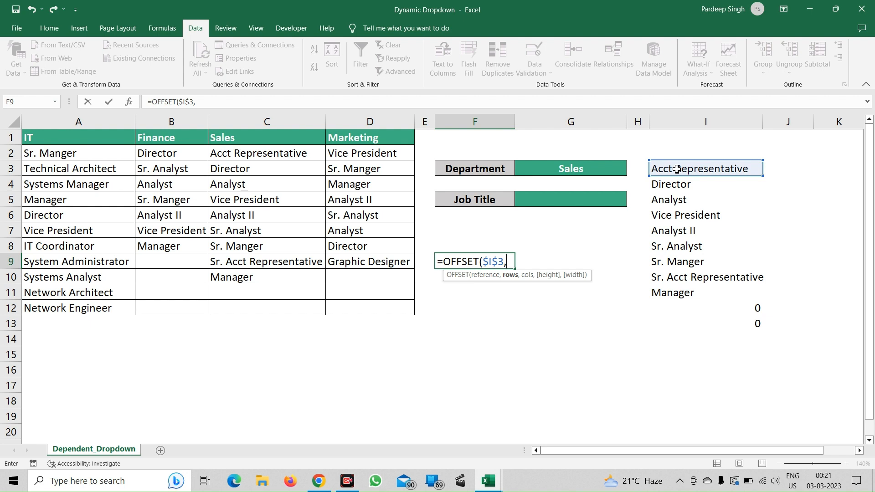
pyautogui.write(',,')
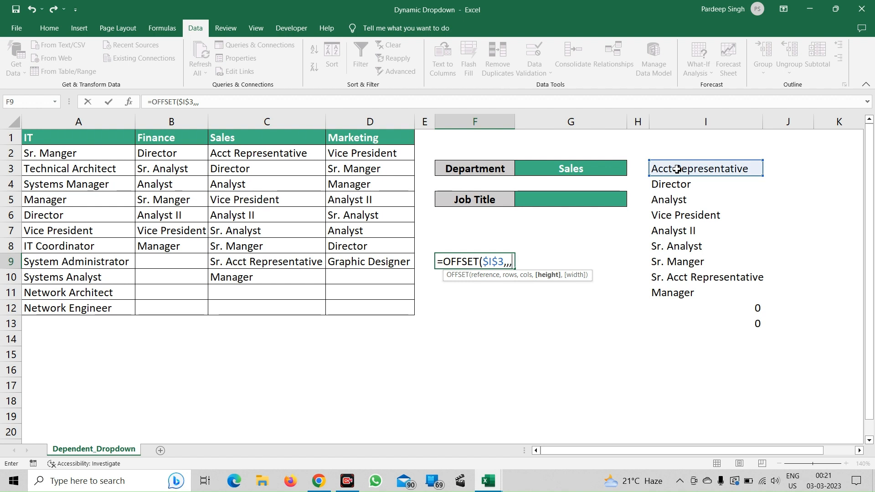
pyautogui.write('count')
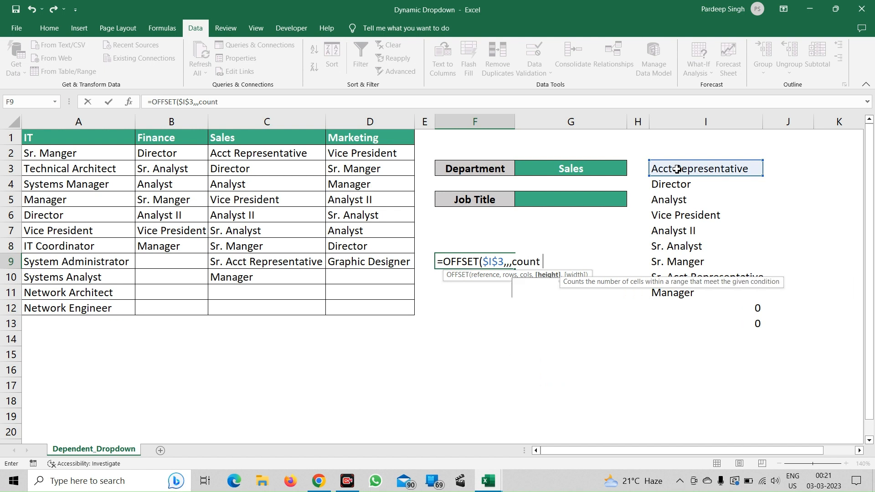
# Add COUNTIF as the OFFSET height argument, with the absolute helper range $I$3:$I$19 as its range.
pyautogui.press('BackSpace')
pyautogui.write('if')
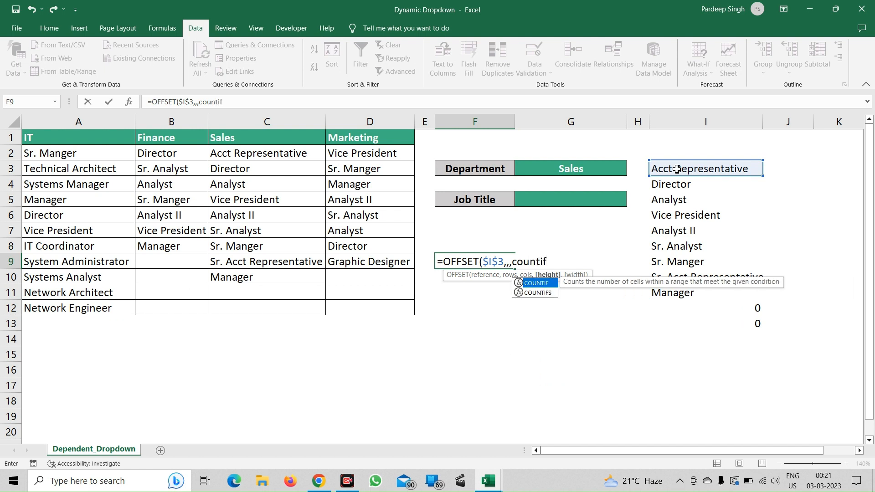
pyautogui.write('(')
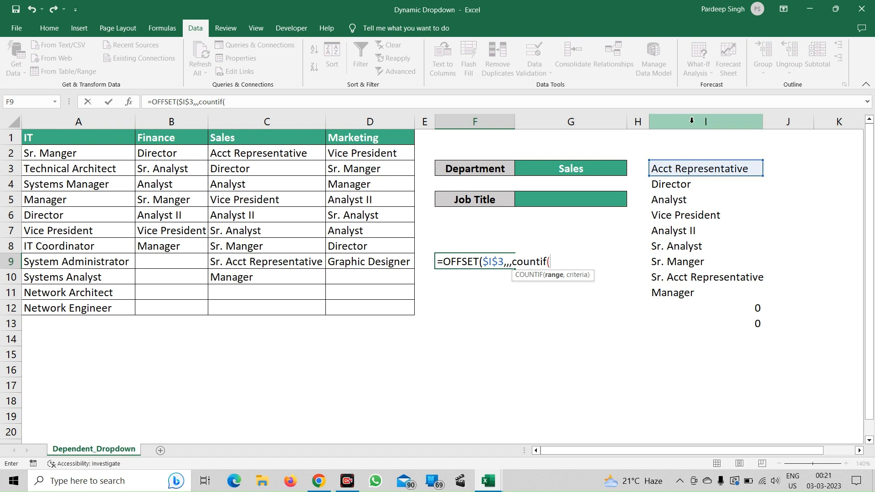
pyautogui.click(676, 171)
pyautogui.hotkey('ctrl', 'shift', 'Down')
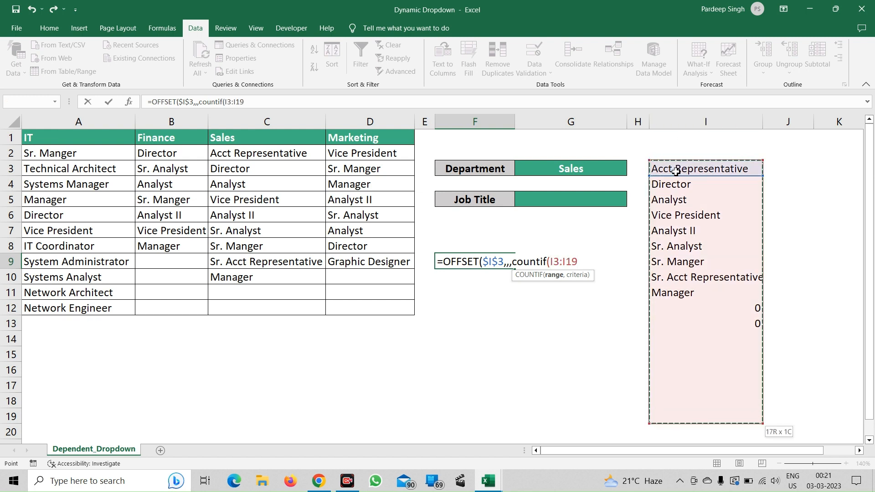
pyautogui.press('F4')
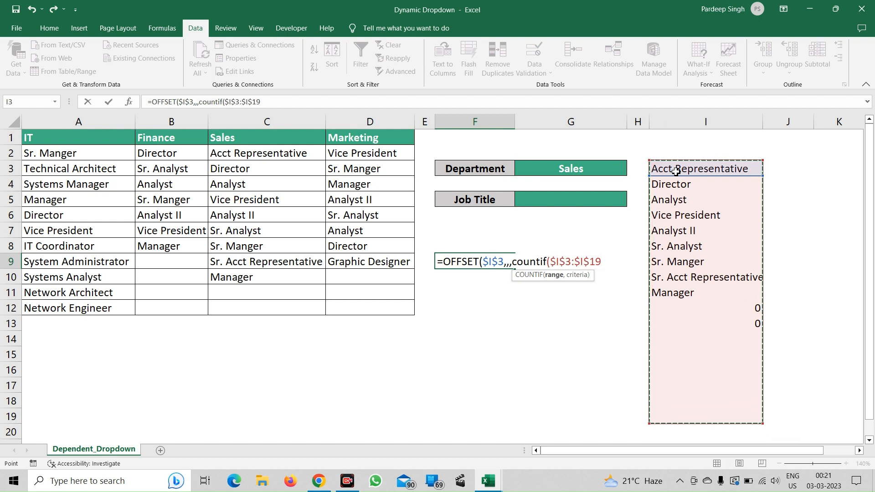
pyautogui.write(',')
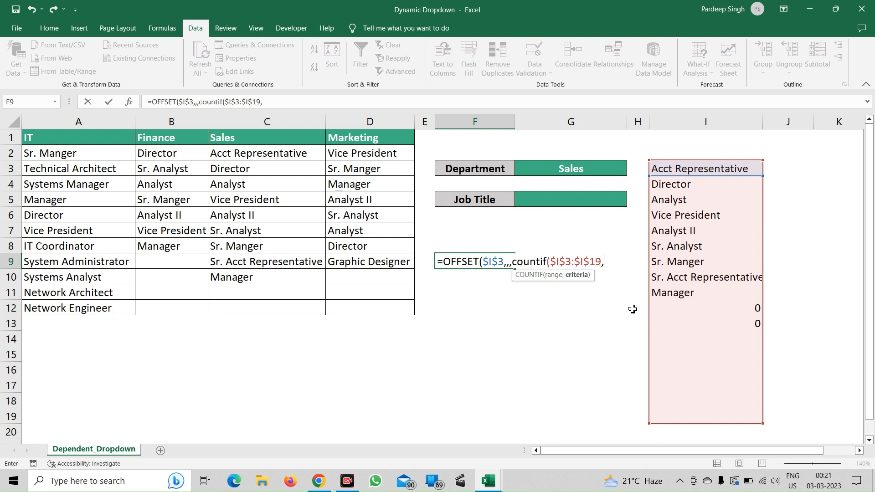
# Set the COUNTIF criteria to "?*", close both functions and enter the formula in F9.
pyautogui.write('"?*"')
pyautogui.write(')')
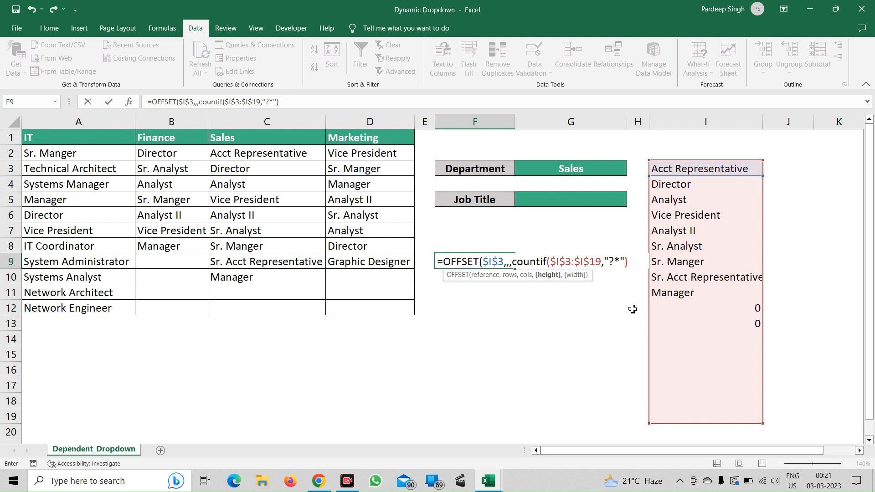
pyautogui.write(')')
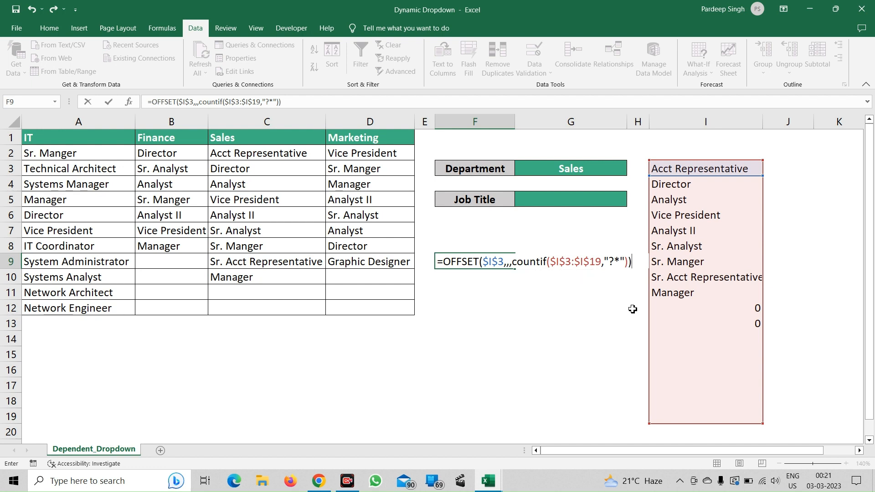
pyautogui.press('Return')
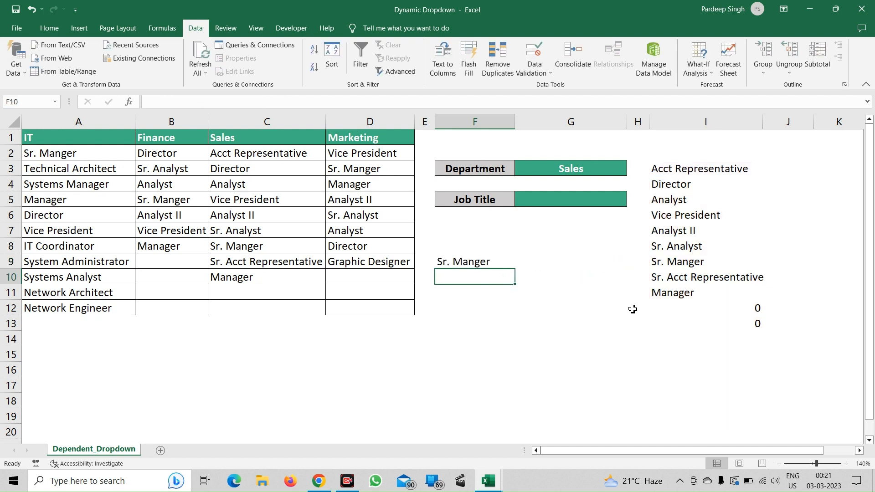
# Evaluate the OFFSET formula in F9 in place to inspect the array it returns, and undo the evaluation.
pyautogui.click(495, 265)
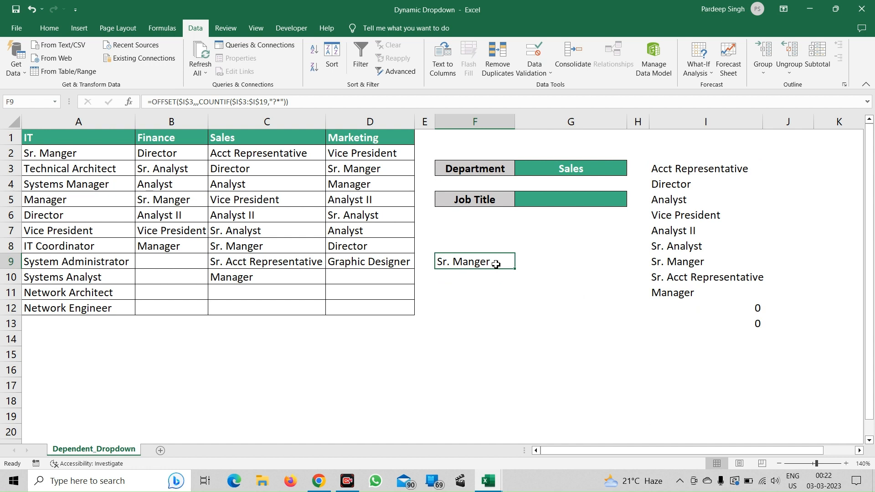
pyautogui.click(372, 103)
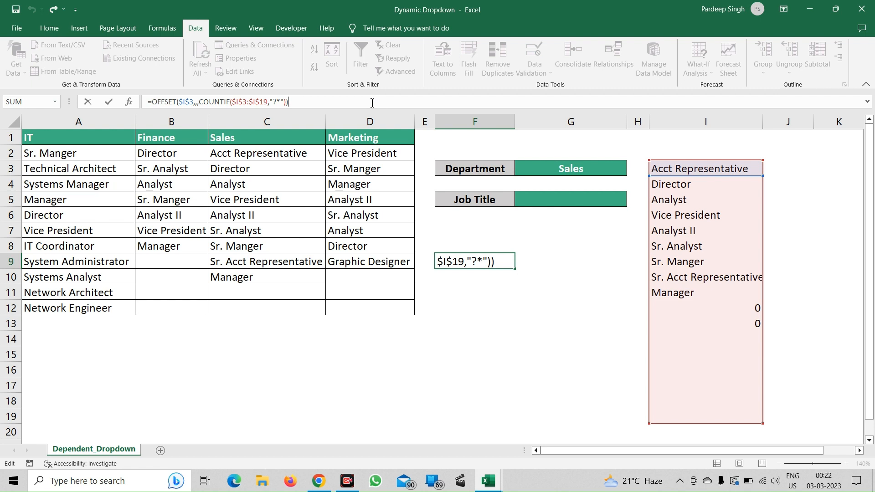
pyautogui.press('F9')
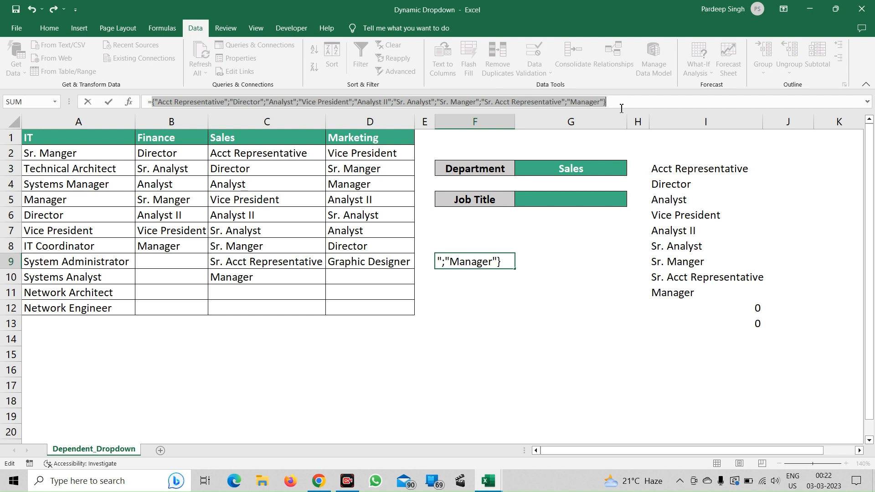
pyautogui.hotkey('ctrl', 'z')
pyautogui.hotkey('shift', 'Left')
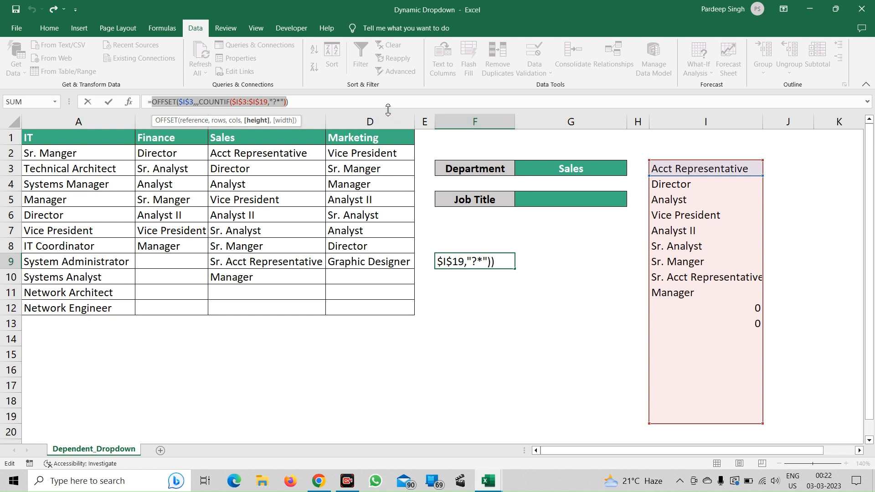
# Copy the full text of the OFFSET formula in F9 and leave the cell without changing it.
pyautogui.click(387, 102)
pyautogui.hotkey('shift', 'Left')
pyautogui.hotkey('shift', 'Left')
pyautogui.hotkey('shift', 'Left')
pyautogui.hotkey('shift', 'Left')
pyautogui.hotkey('shift', 'Left')
pyautogui.hotkey('shift', 'Left')
pyautogui.hotkey('shift', 'Left')
pyautogui.hotkey('shift', 'Left')
pyautogui.hotkey('shift', 'Left')
pyautogui.hotkey('shift', 'Left')
pyautogui.hotkey('shift', 'Left')
pyautogui.hotkey('shift', 'Left')
pyautogui.hotkey('shift', 'Left')
pyautogui.hotkey('shift', 'Left')
pyautogui.hotkey('shift', 'Left')
pyautogui.hotkey('shift', 'Left')
pyautogui.hotkey('shift', 'Left')
pyautogui.hotkey('shift', 'Left')
pyautogui.hotkey('shift', 'Left')
pyautogui.hotkey('shift', 'Left')
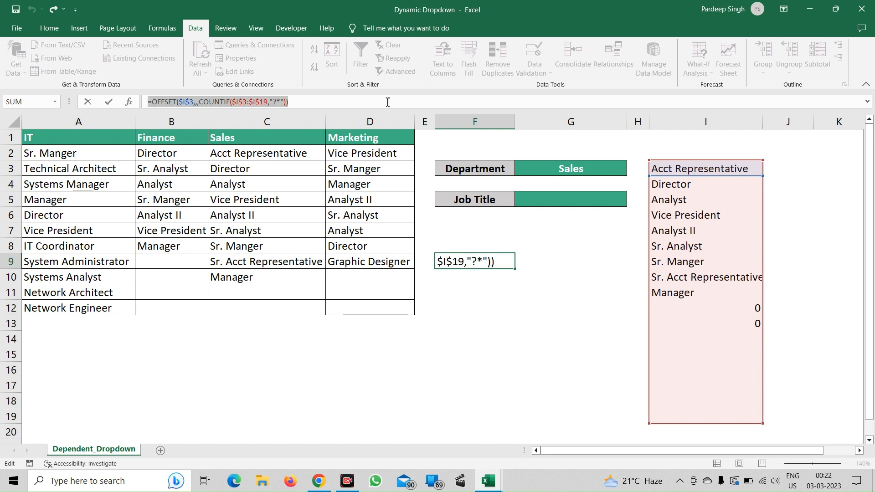
pyautogui.press('Escape')
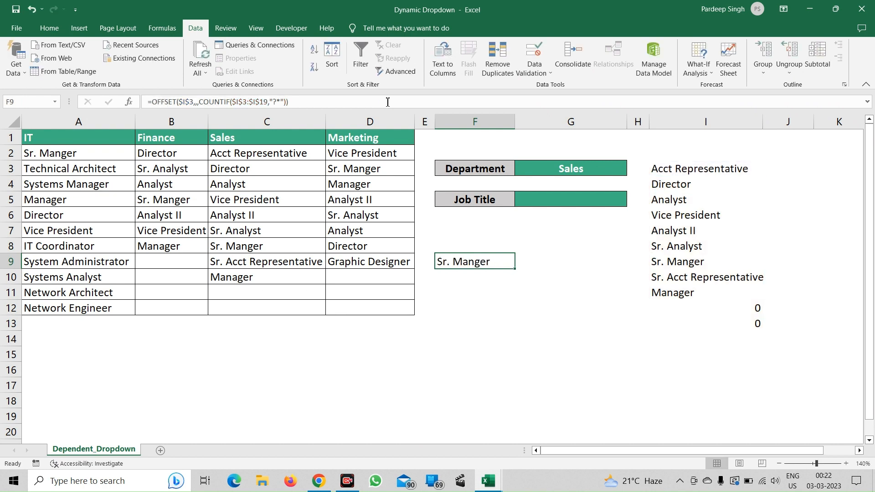
# Add List data validation to the Job Title cell G5, using the copied formula =OFFSET($I$3,,,COUNTIF($I$3:$I$19,"?*")) as the source.
pyautogui.click(551, 200)
pyautogui.press('alt')
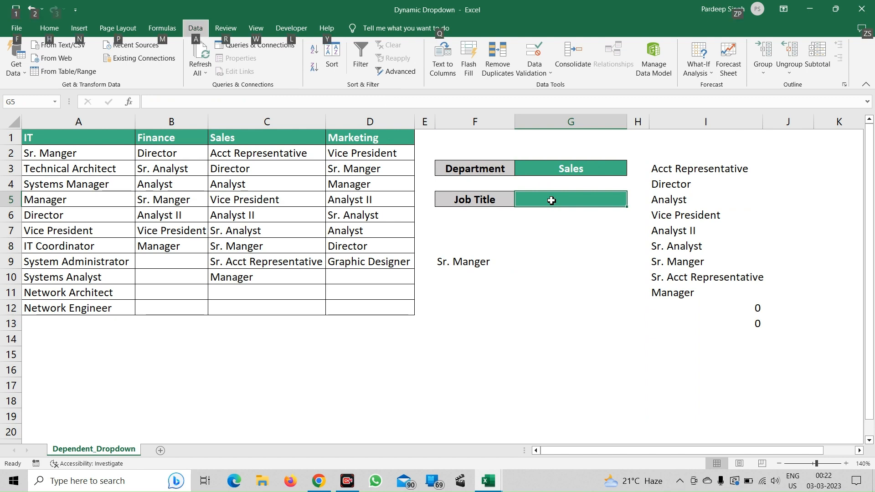
pyautogui.press('d')
pyautogui.press('l')
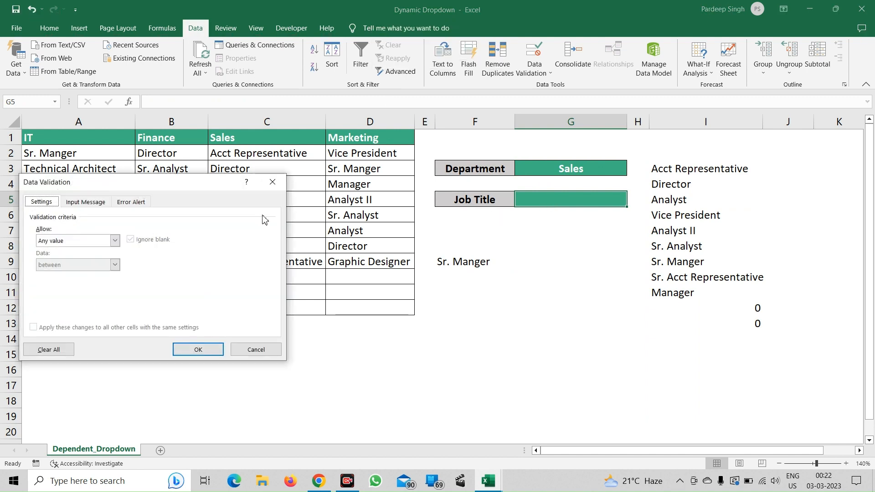
pyautogui.click(116, 242)
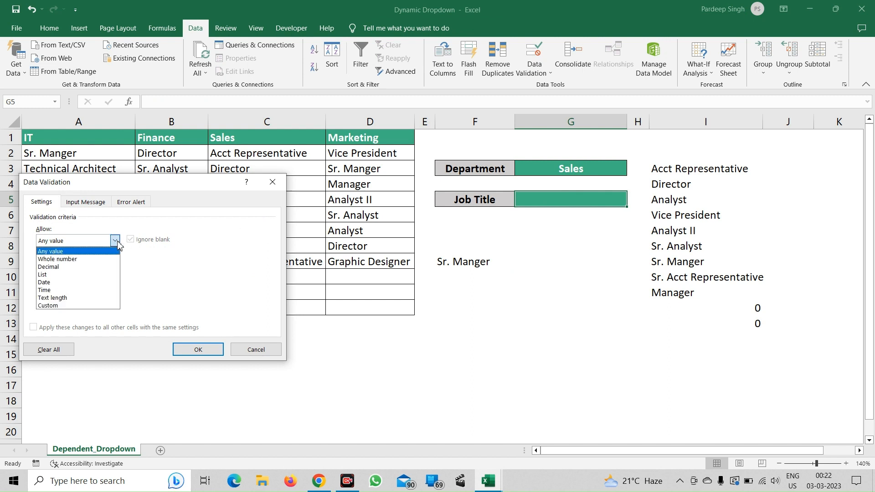
pyautogui.click(92, 275)
pyautogui.click(91, 288)
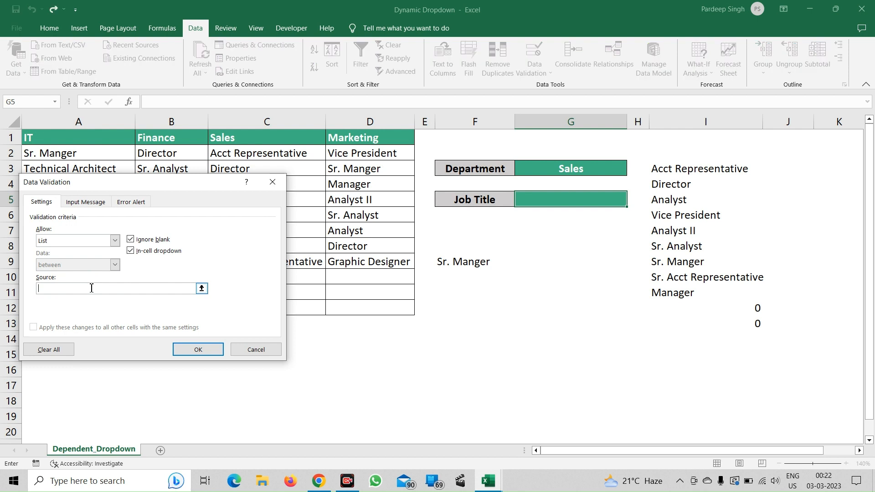
pyautogui.write('=OFFSET($I$3,,,COUNTIF($I$3:$I$19,"?*"))')
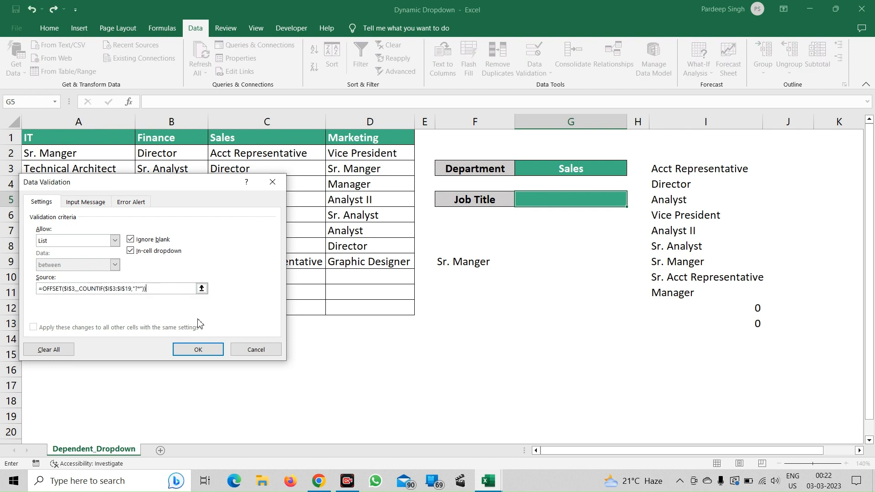
pyautogui.click(198, 350)
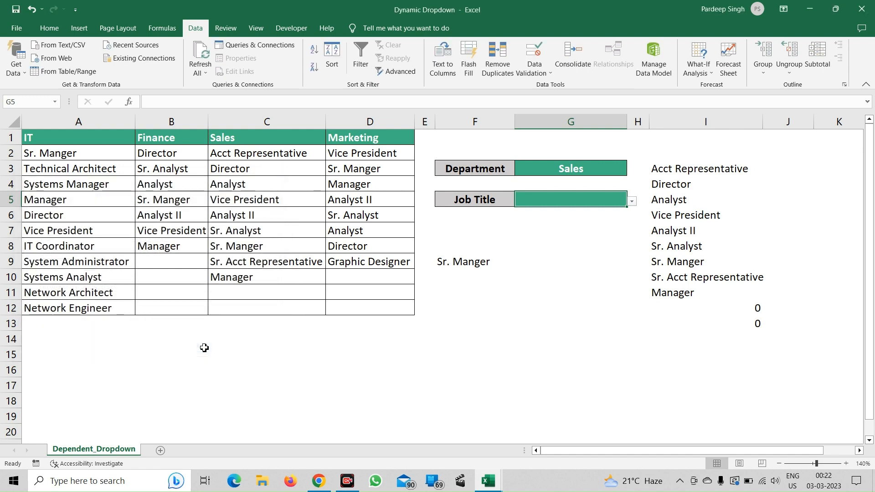
# Look through the Job Title dropdown in G5 for the Sales department without choosing an entry.
pyautogui.click(633, 202)
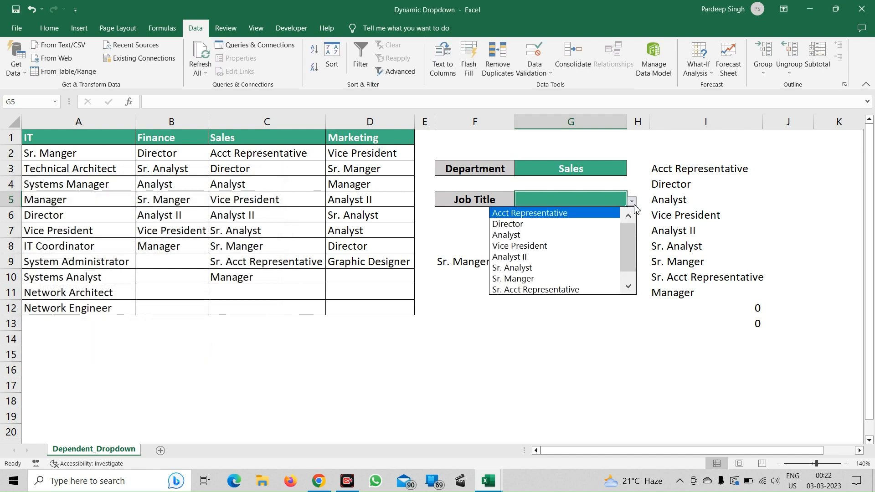
pyautogui.click(628, 287)
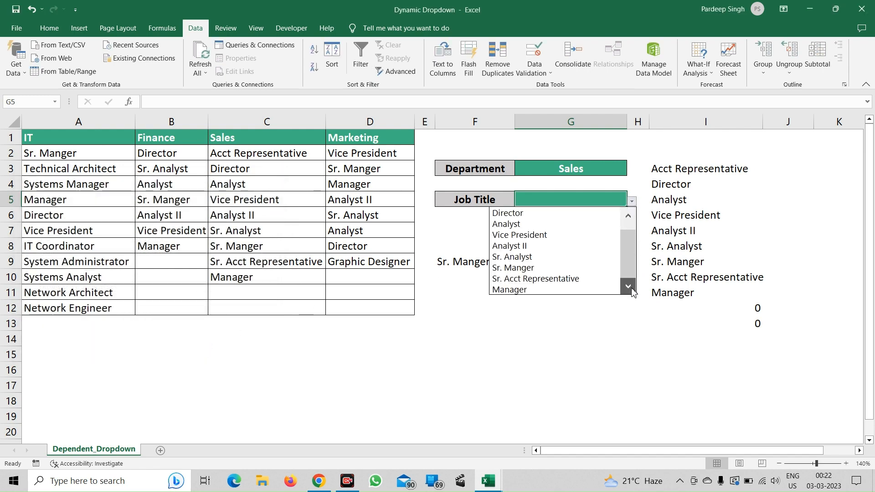
pyautogui.click(629, 216)
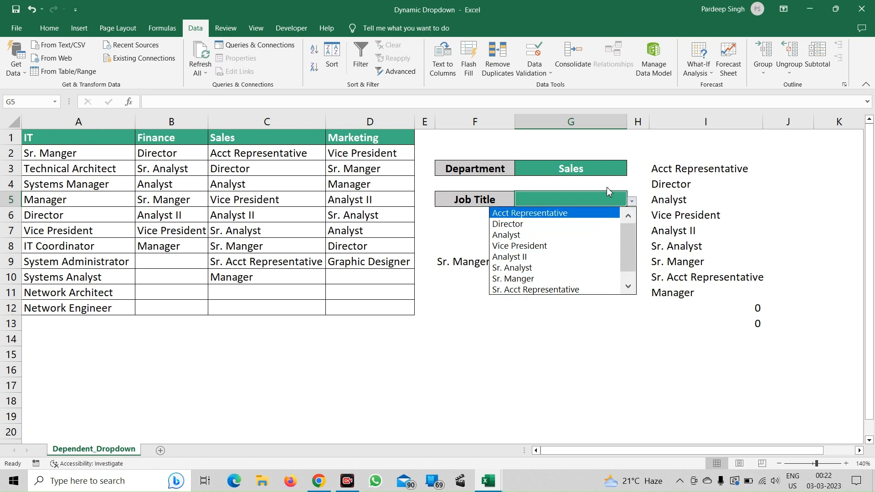
pyautogui.press('Escape')
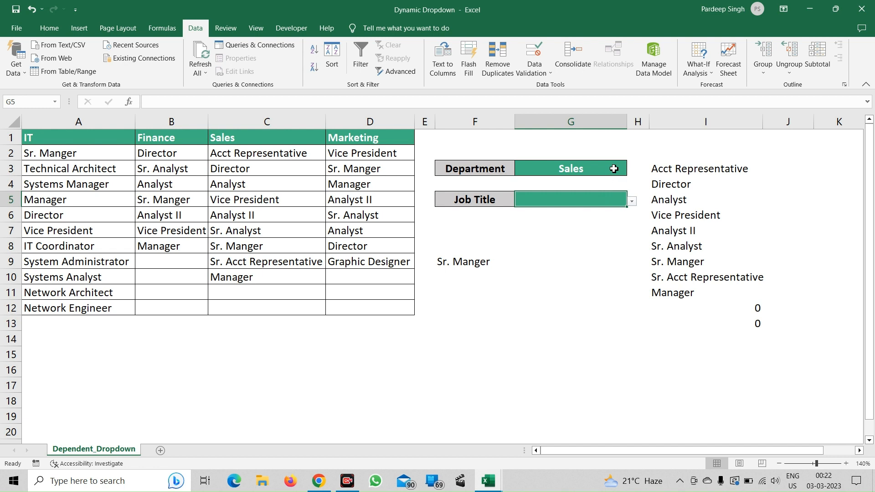
# Set the Department in G3 to IT and look through the choices offered in the Job Title dropdown.
pyautogui.click(615, 169)
pyautogui.click(632, 170)
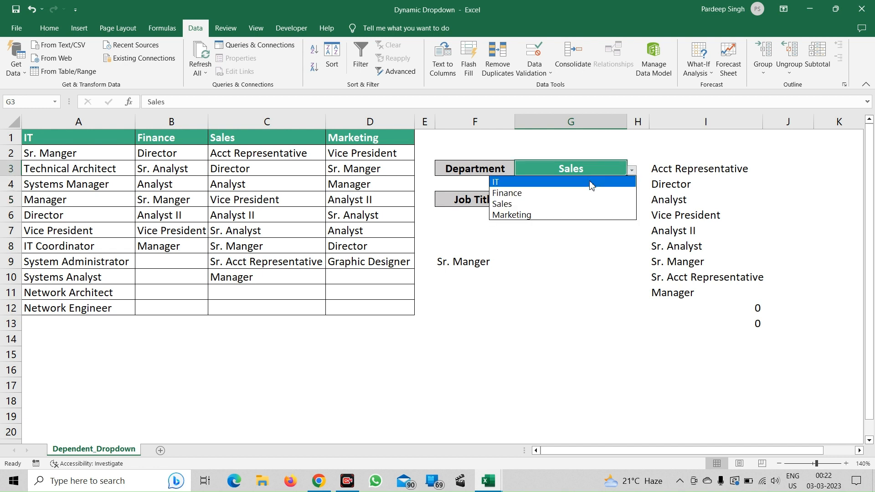
pyautogui.click(590, 180)
pyautogui.click(587, 202)
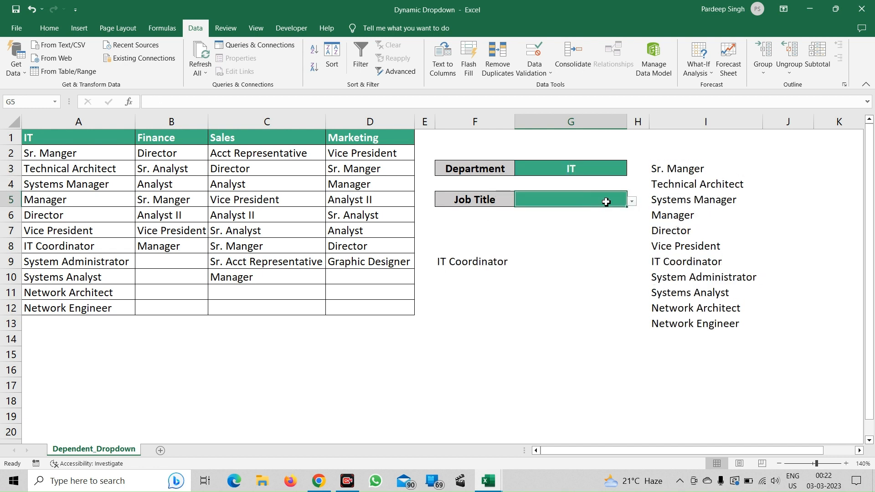
pyautogui.click(632, 202)
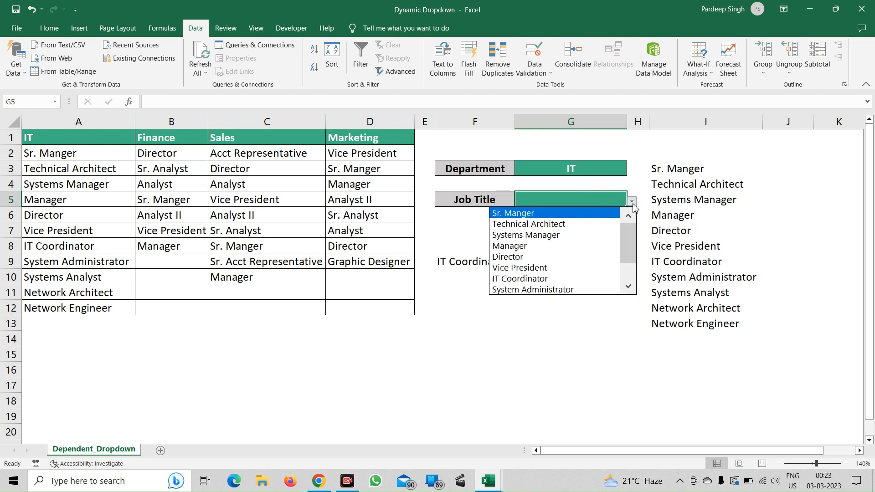
pyautogui.click(629, 291)
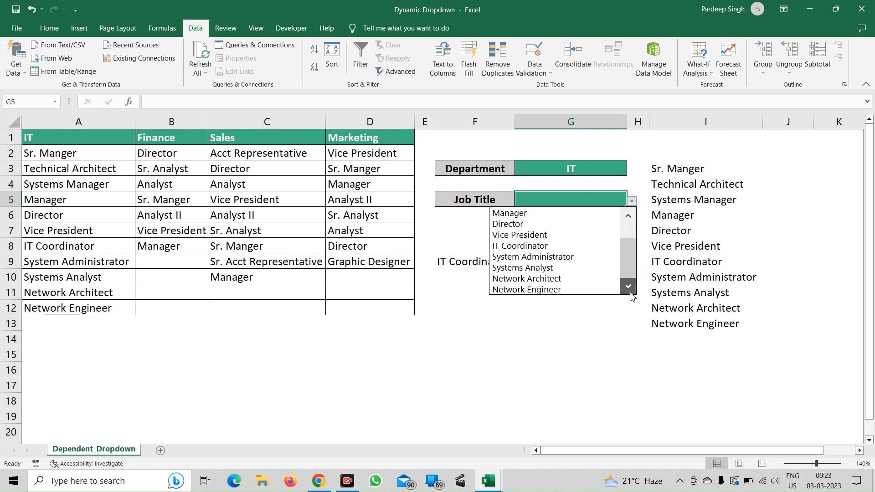
pyautogui.click(629, 216)
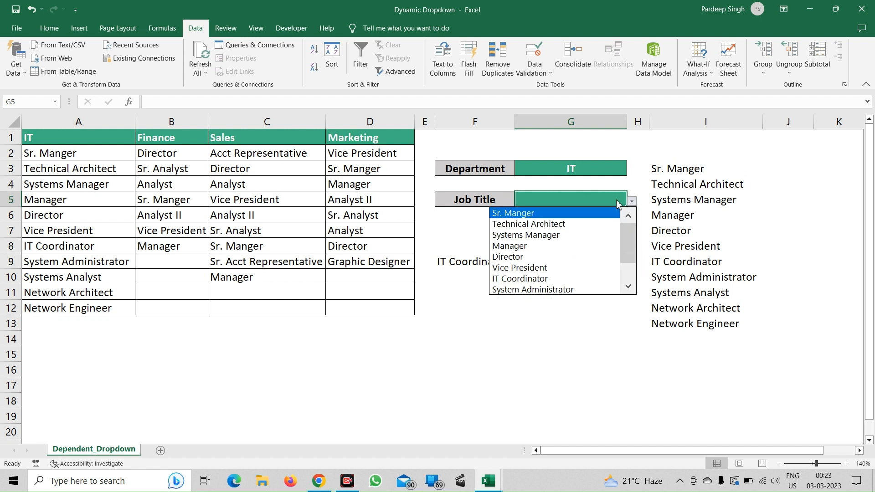
# Set the Department in G3 to Sales and choose Vice President as the Job Title in G5.
pyautogui.click(596, 170)
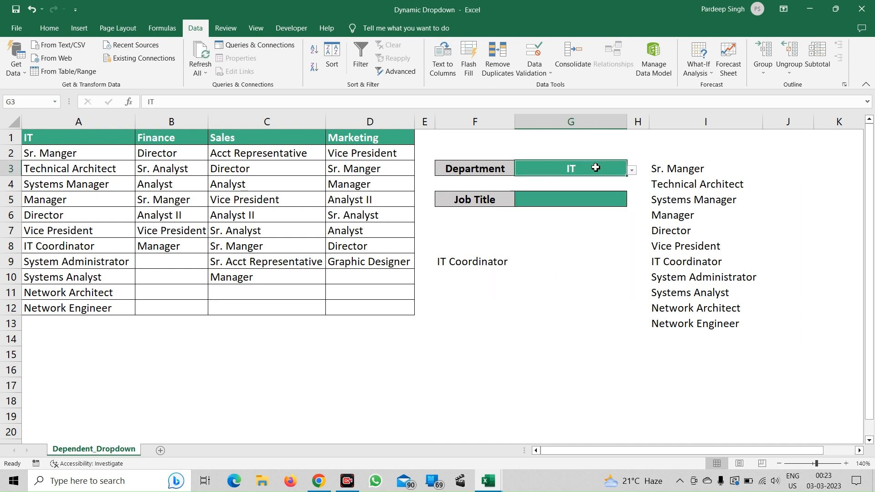
pyautogui.click(632, 170)
pyautogui.click(580, 206)
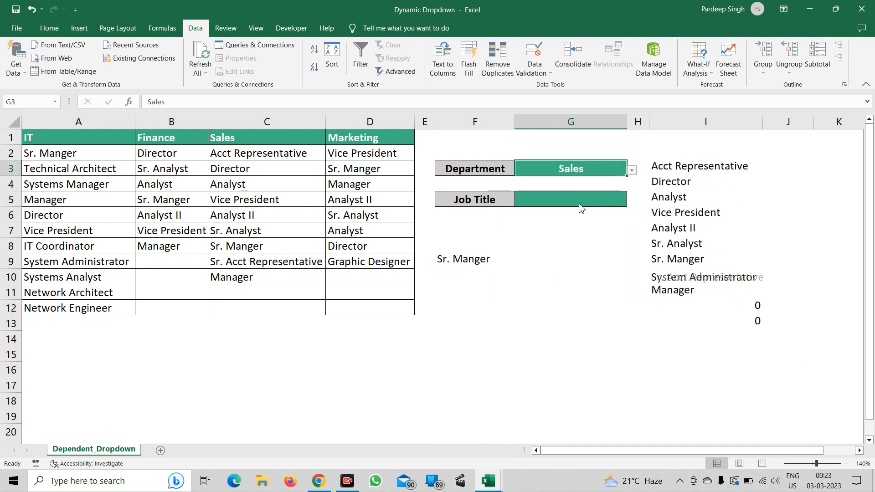
pyautogui.click(584, 200)
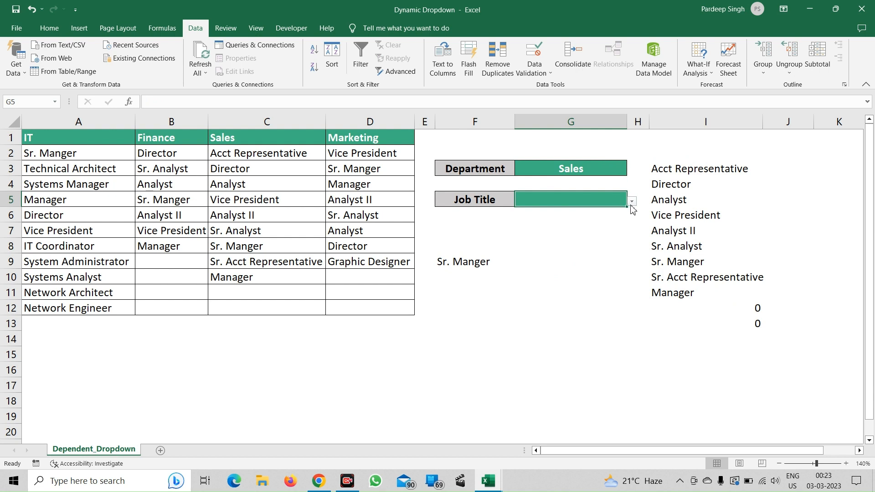
pyautogui.click(633, 202)
pyautogui.click(579, 247)
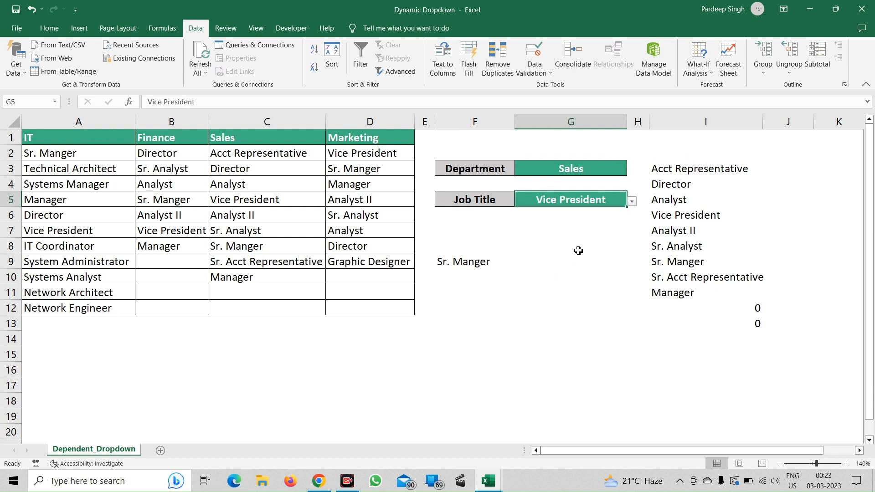